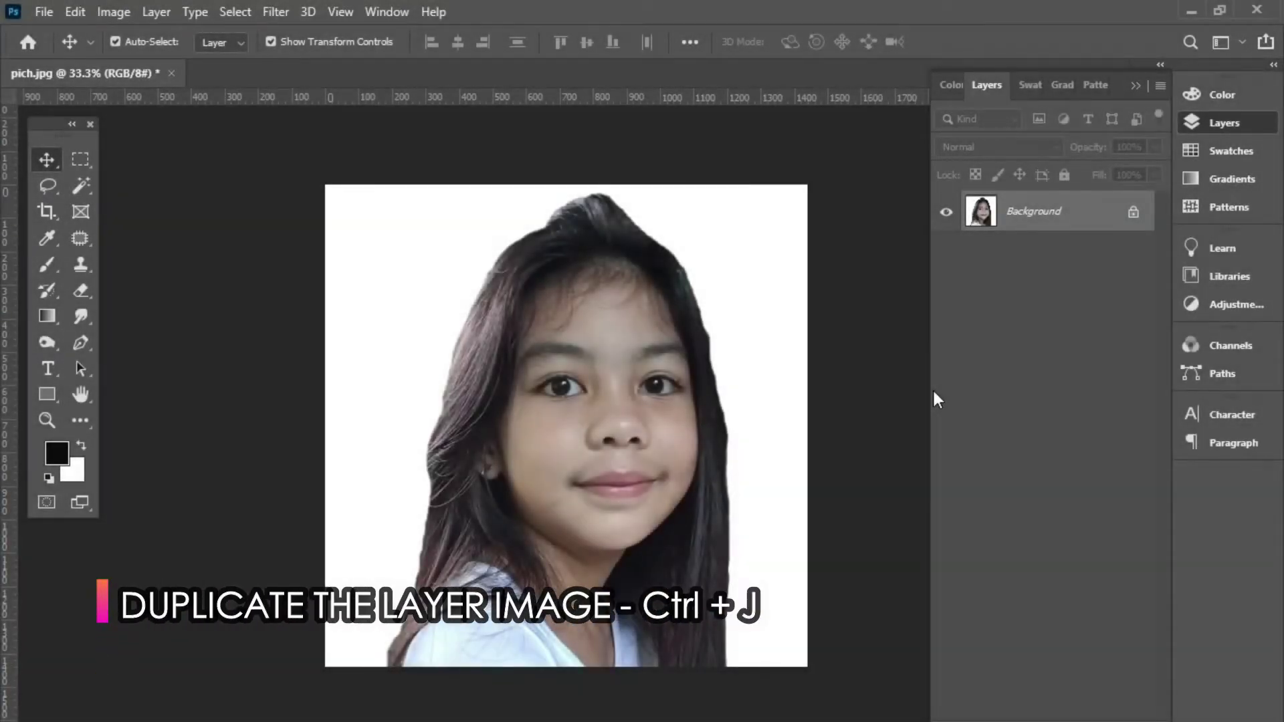
Duplicate the portrait's Background layer into Layer 1 with Ctrl+J.
{"action": "key", "text": "ctrl"}
{"action": "key", "text": "ctrl+j"}
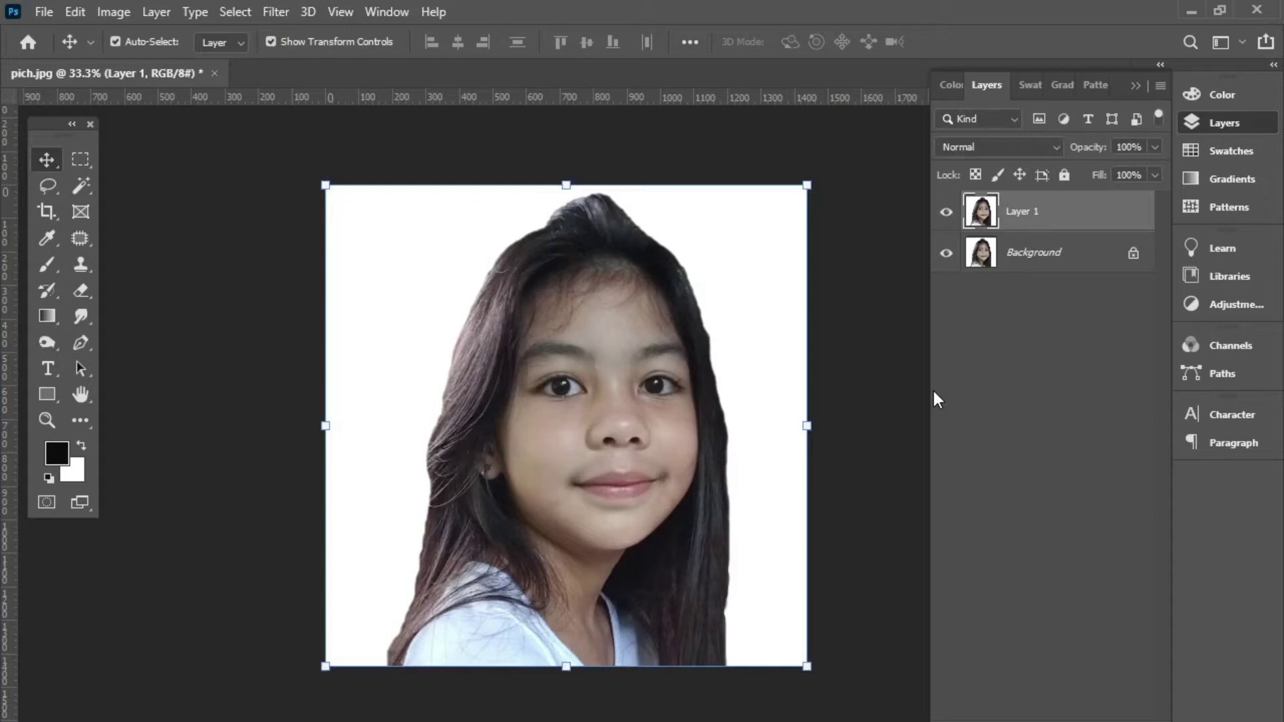
Add a Hue/Saturation adjustment layer with Saturation dragged to -100.
{"action": "left_click", "coordinate": [1064, 719]}
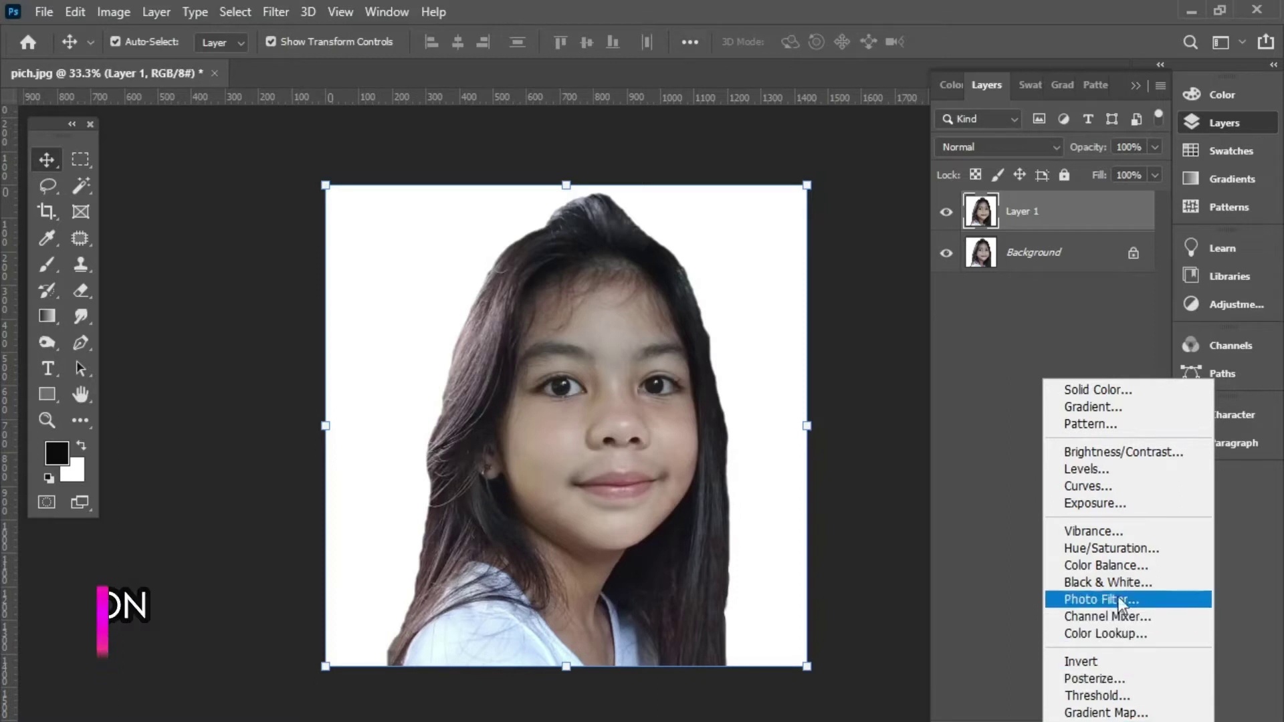
{"action": "left_click", "coordinate": [1106, 546]}
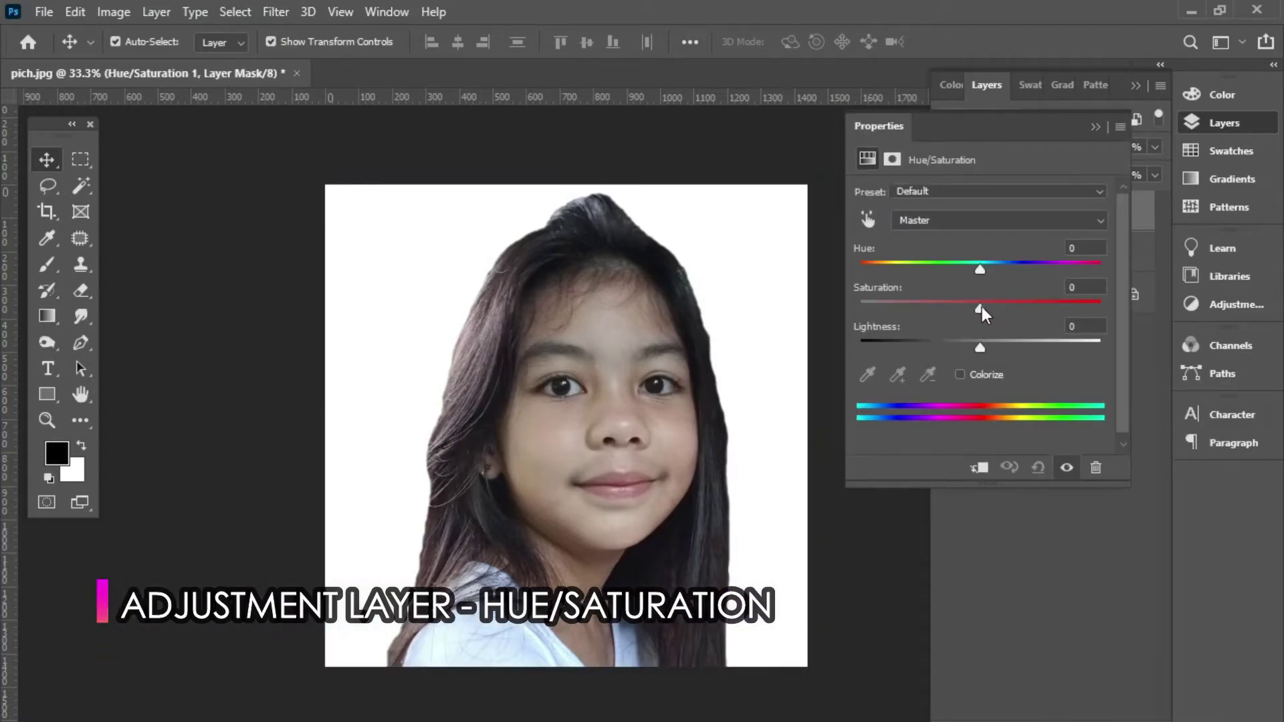
{"action": "left_click_drag", "start_coordinate": [980, 307], "coordinate": [854, 301]}
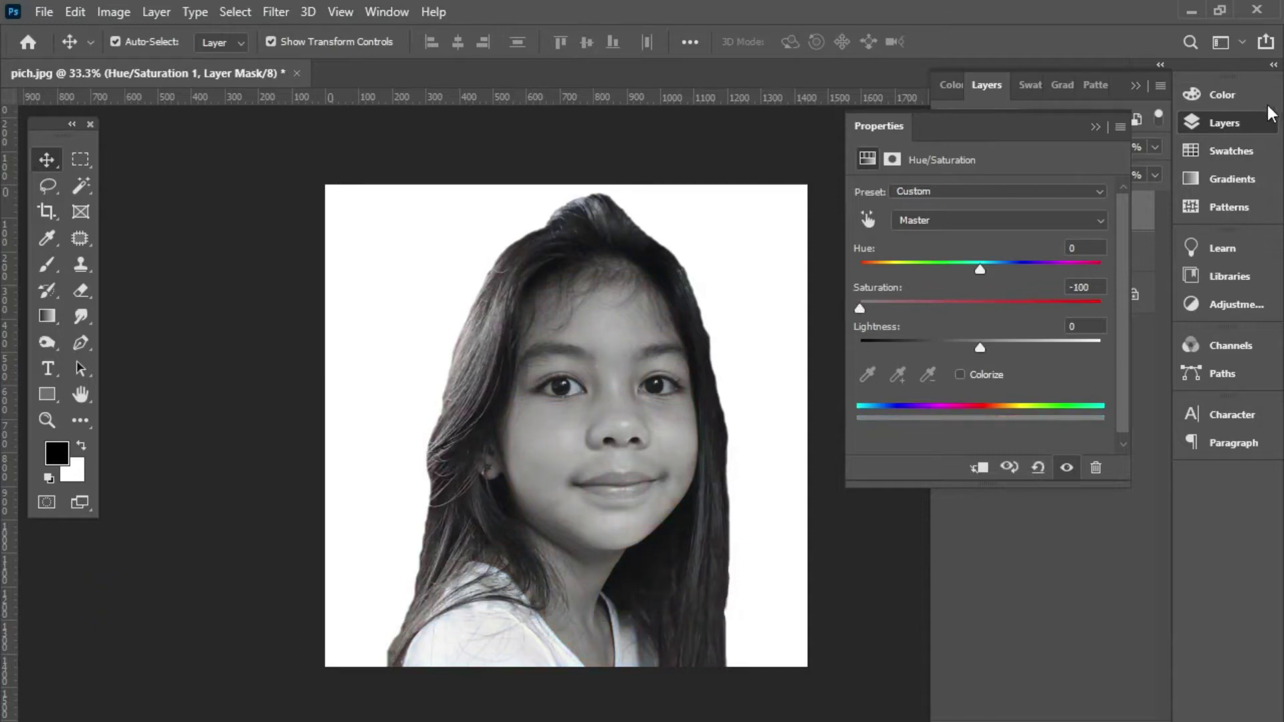
{"action": "left_click", "coordinate": [1097, 127]}
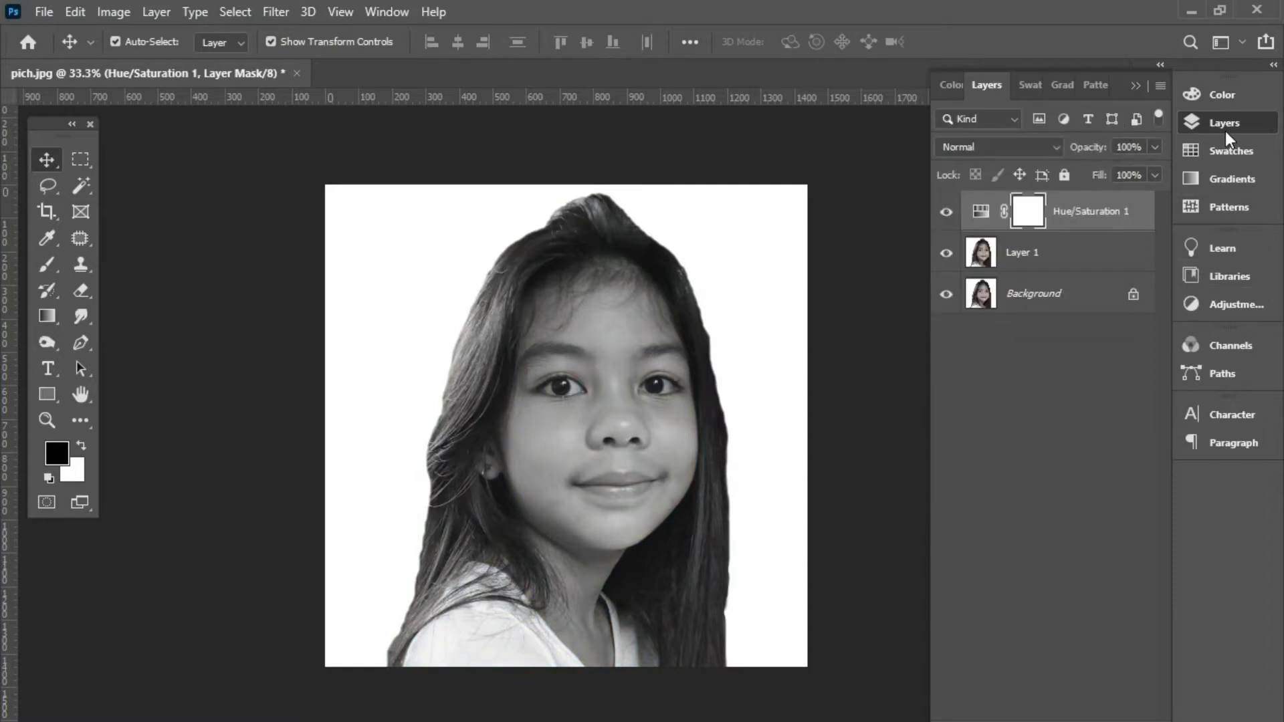
Invert Layer 1 and set its blend mode to Color Dodge.
{"action": "left_click", "coordinate": [1034, 266]}
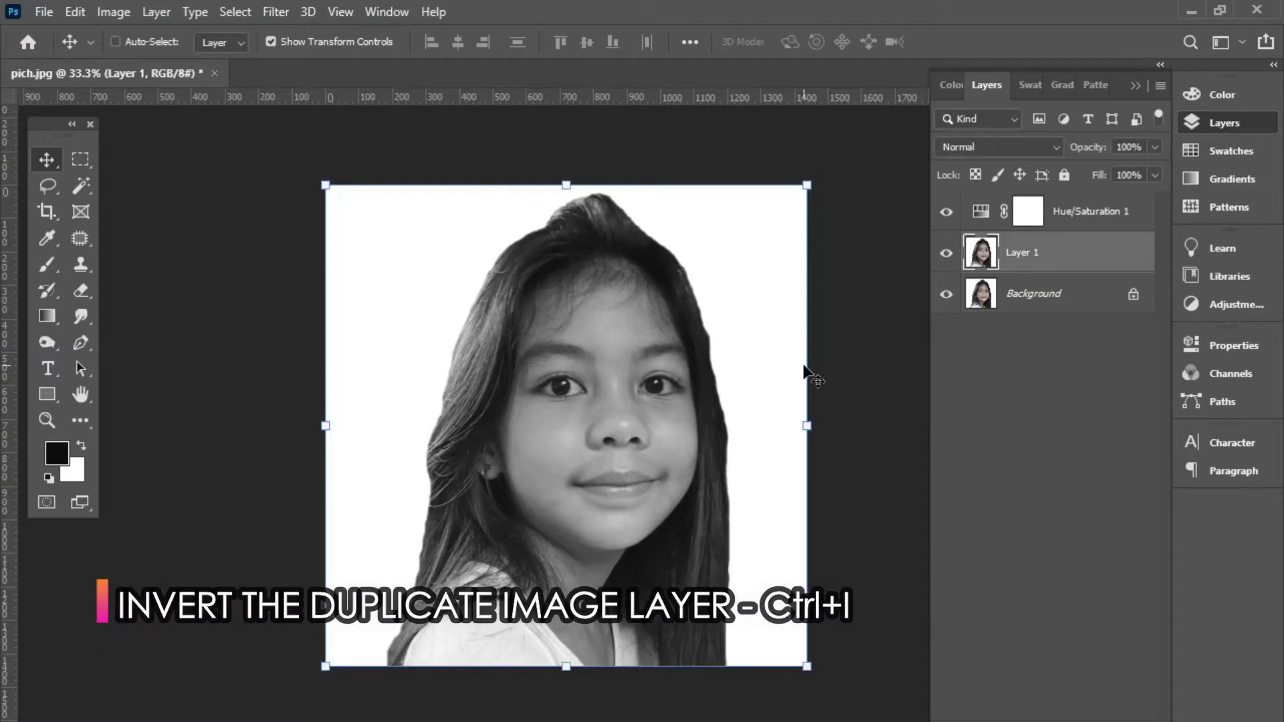
{"action": "key", "text": "ctrl+i"}
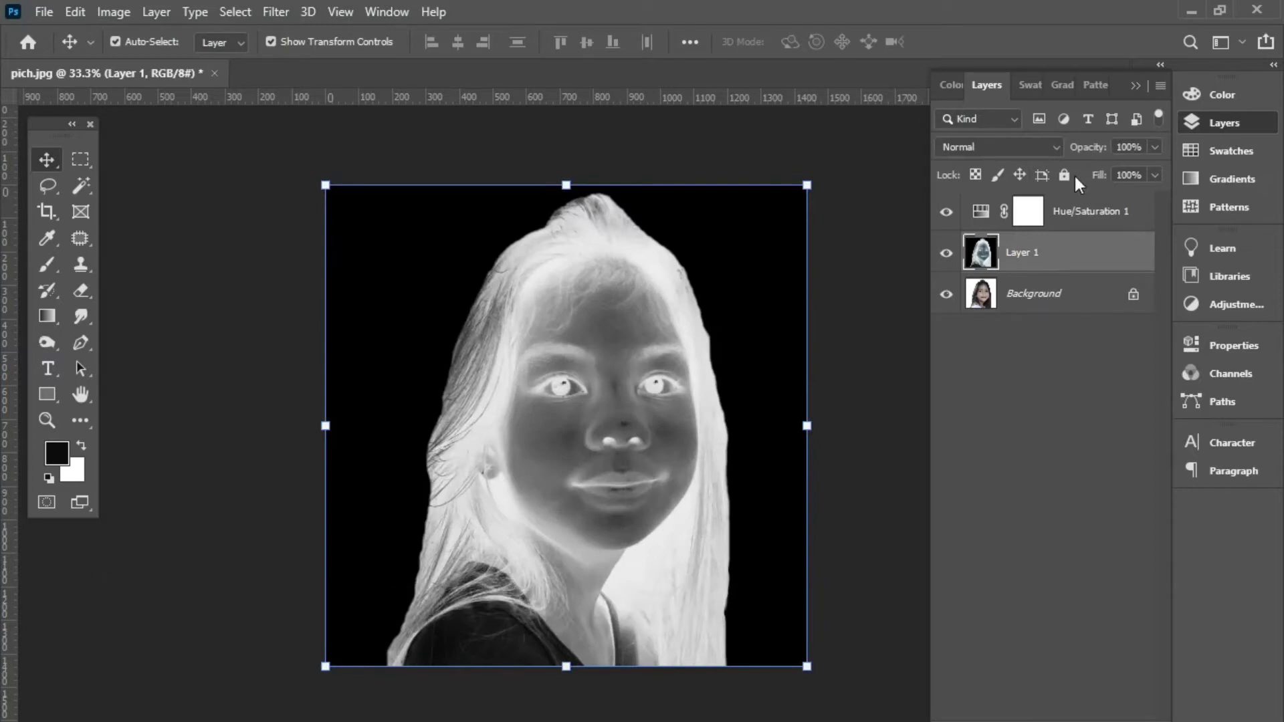
{"action": "left_click", "coordinate": [1055, 147]}
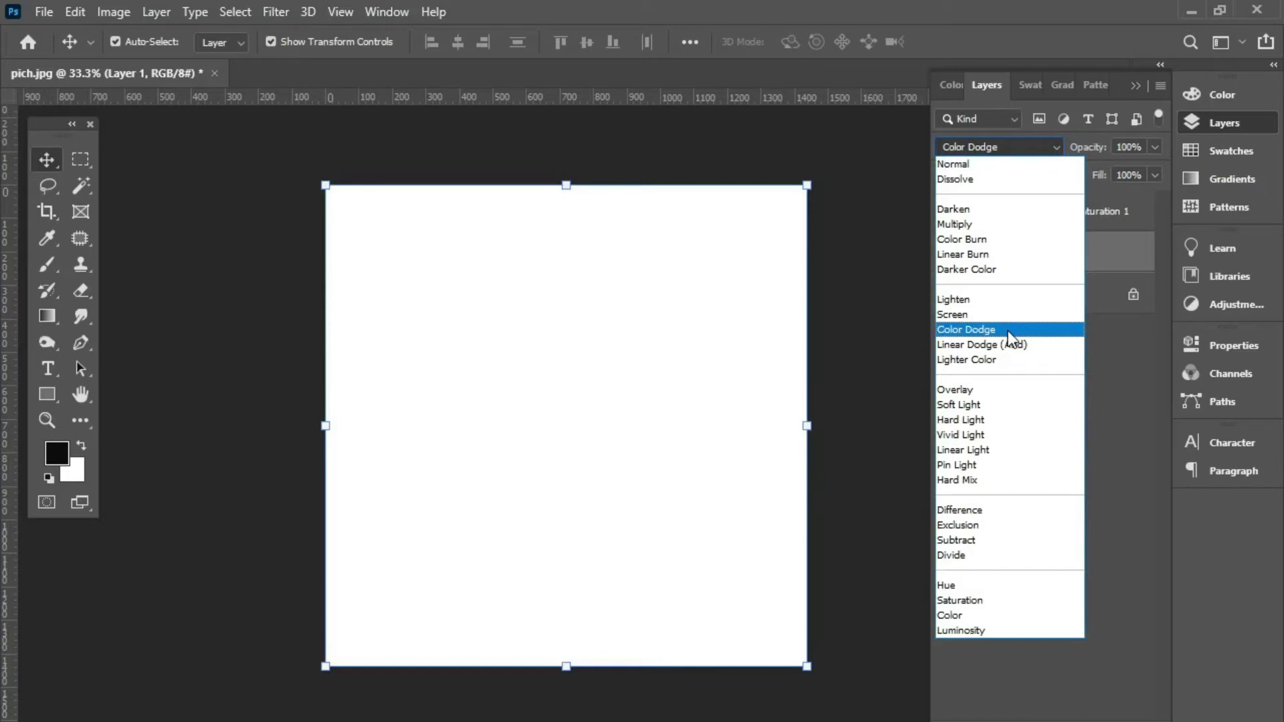
{"action": "left_click", "coordinate": [1009, 330]}
Apply a Gaussian Blur with radius 70 to Layer 1.
{"action": "left_click", "coordinate": [275, 14]}
{"action": "mouse_move", "coordinate": [287, 238]}
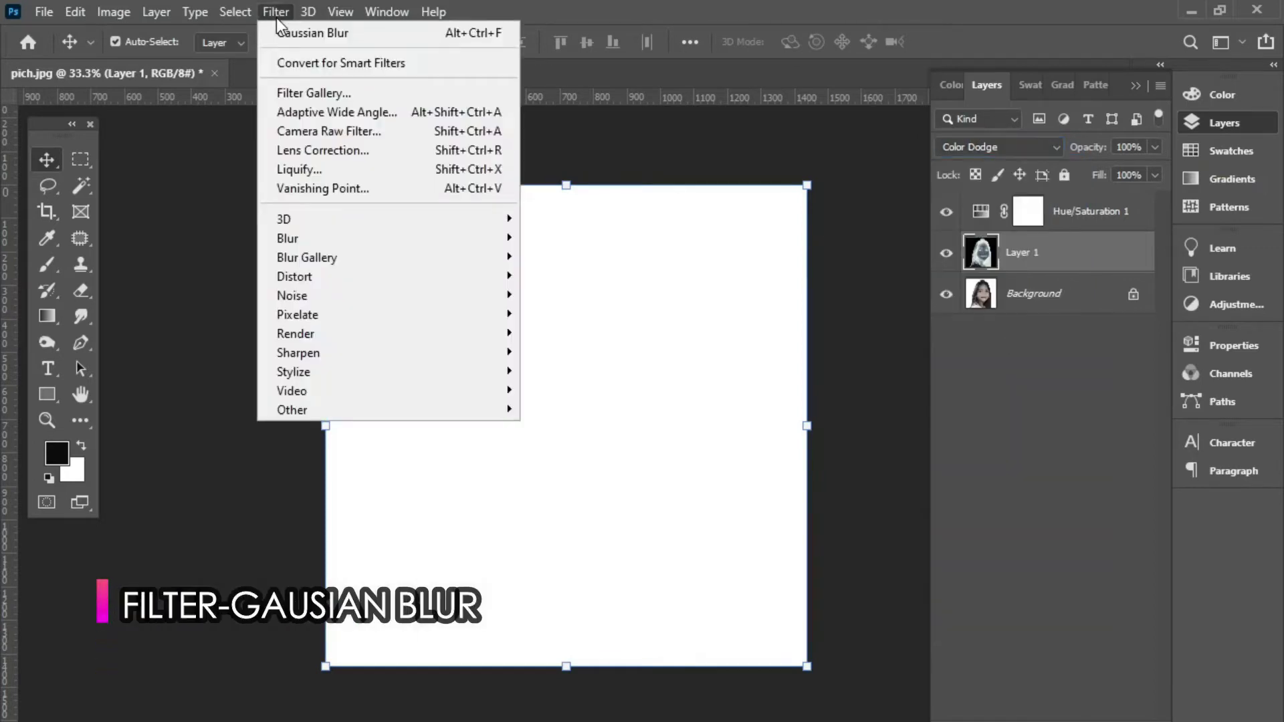
{"action": "left_click", "coordinate": [574, 314]}
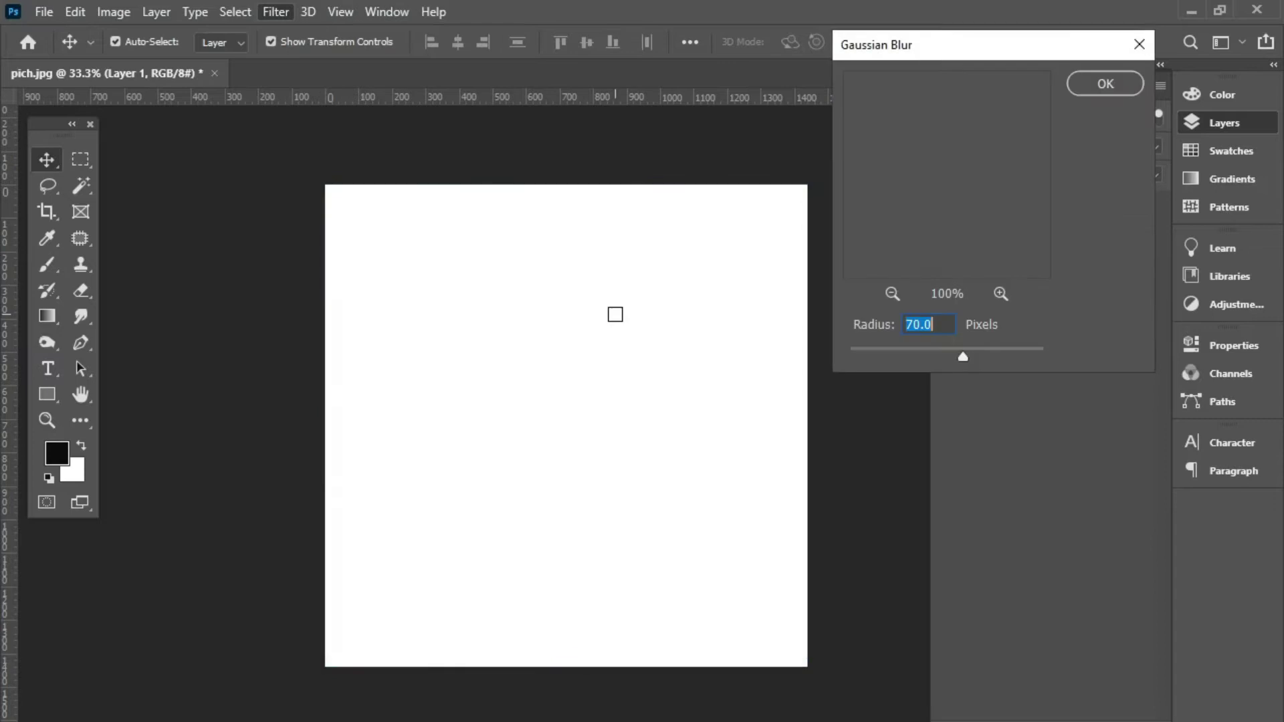
{"action": "left_click_drag", "start_coordinate": [957, 359], "coordinate": [964, 357]}
{"action": "type", "text": "70"}
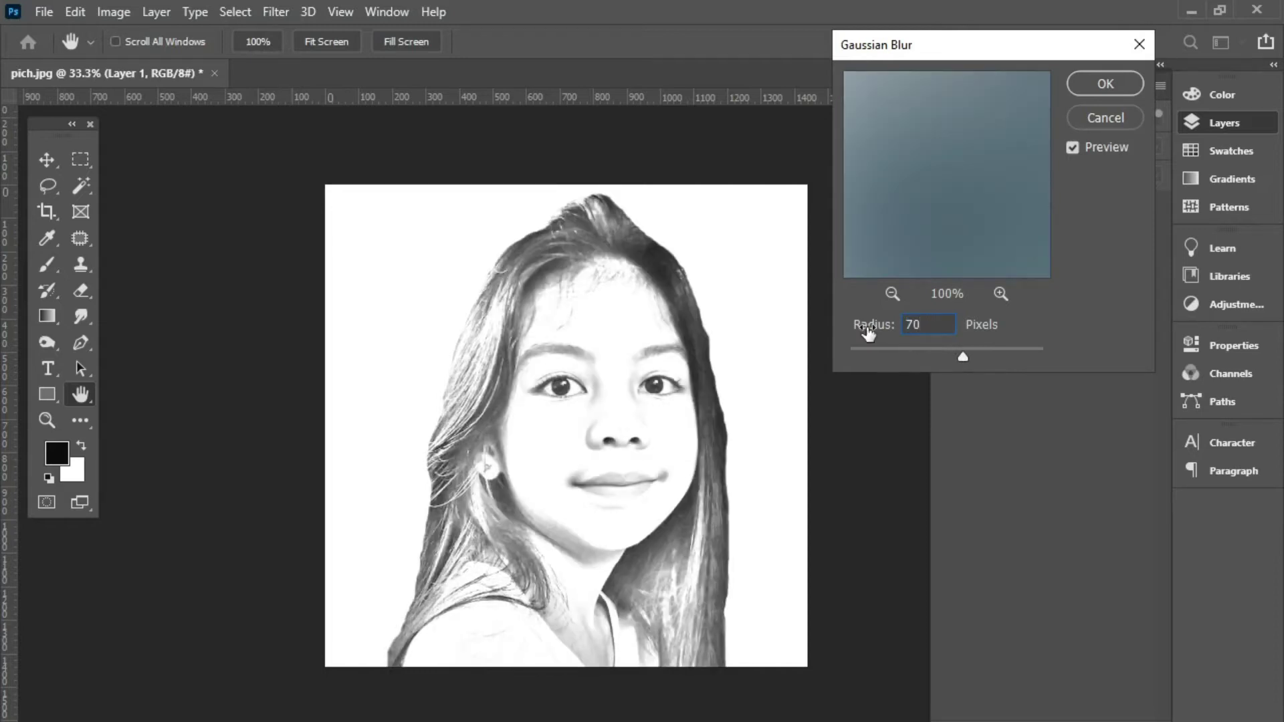
{"action": "left_click", "coordinate": [1086, 83]}
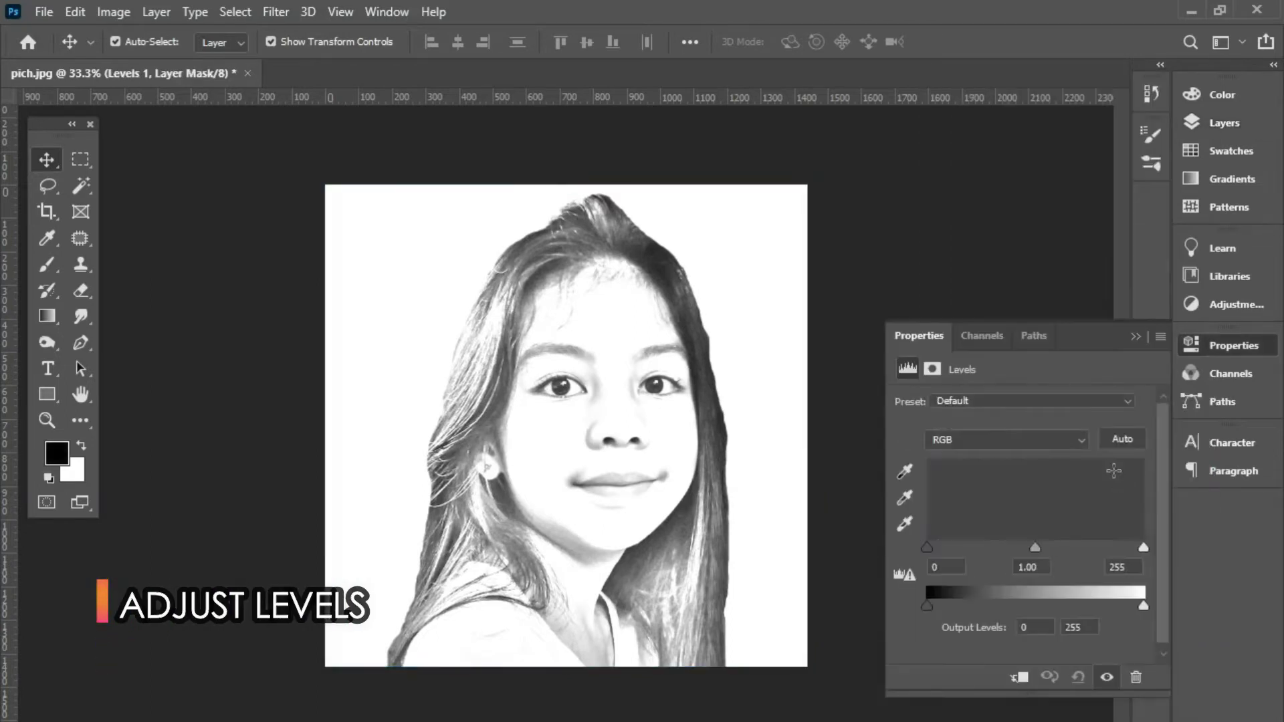
Add a Levels adjustment layer with midtones darkened to 0.65.
{"action": "left_click_drag", "start_coordinate": [1034, 547], "coordinate": [1070, 556]}
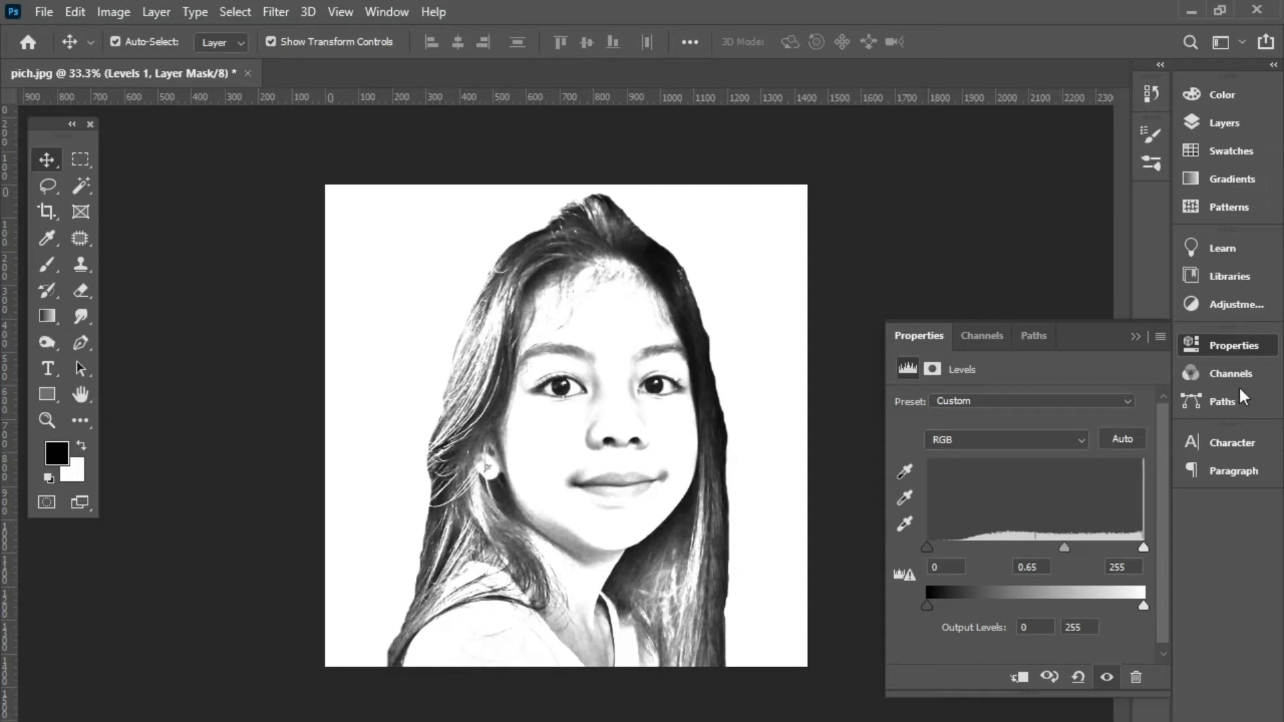
{"action": "left_click", "coordinate": [1232, 346]}
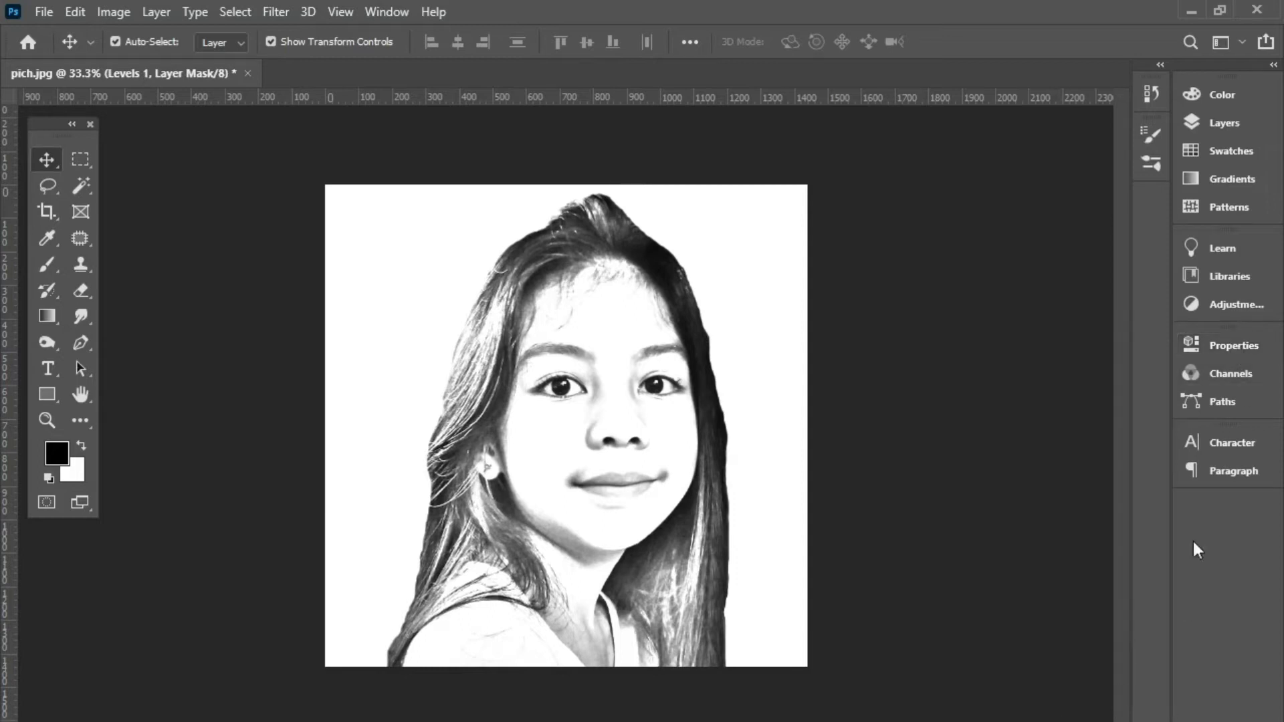
{"action": "left_click", "coordinate": [1219, 387]}
{"action": "left_click", "coordinate": [1225, 123]}
Add Brightness/Contrast (Brightness -19, Contrast 13) and move it above Hue/Saturation 1.
{"action": "left_click", "coordinate": [1063, 710]}
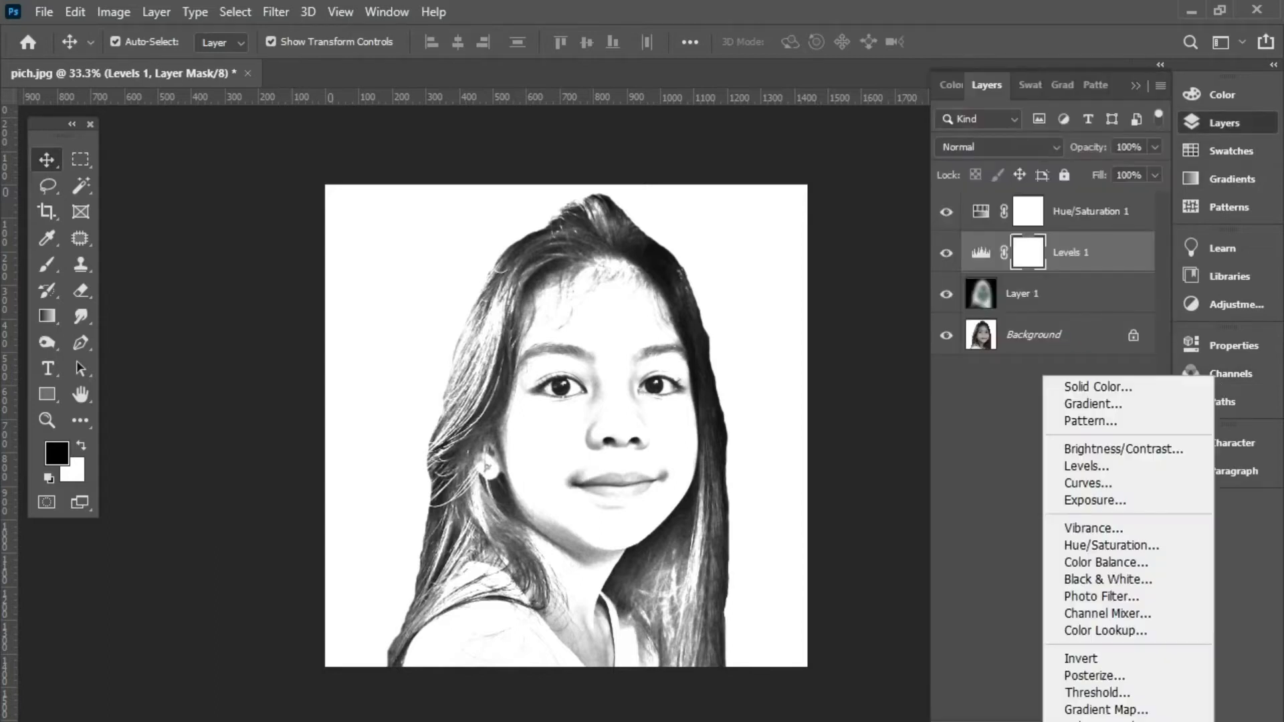
{"action": "left_click", "coordinate": [1087, 465]}
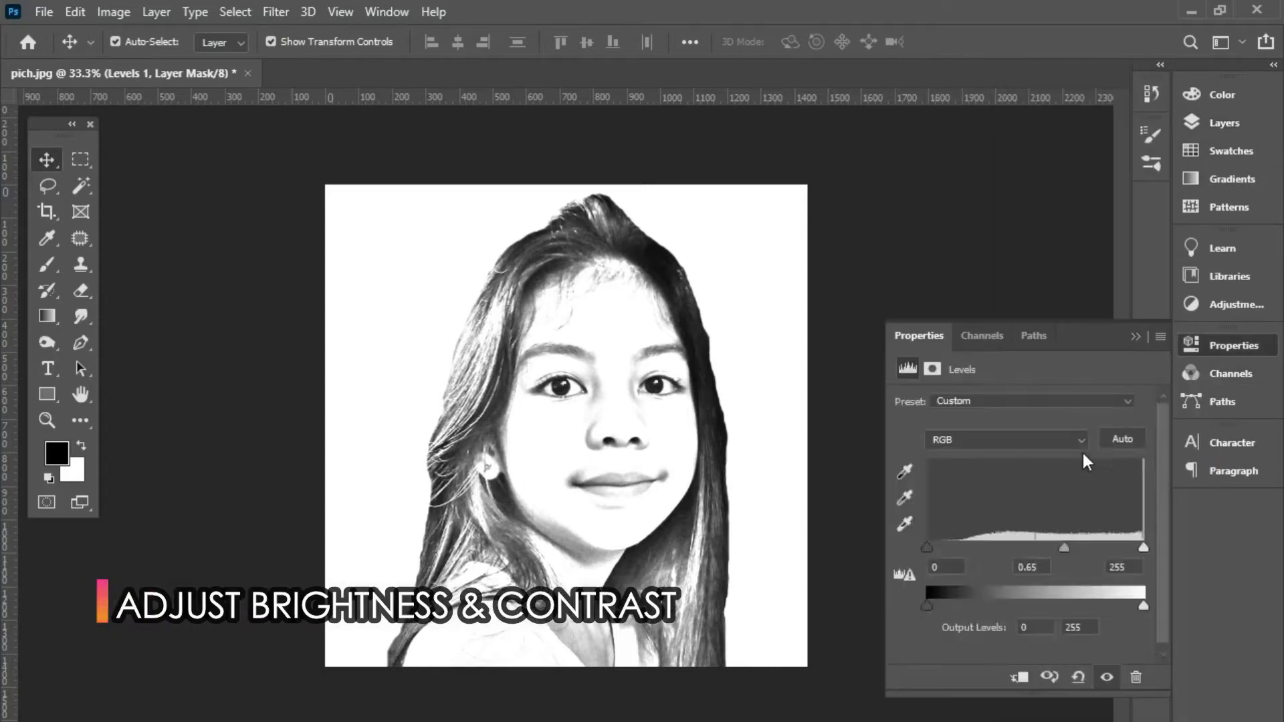
{"action": "mouse_move", "coordinate": [1021, 459]}
{"action": "left_mouse_down"}
{"action": "mouse_move", "coordinate": [1003, 459]}
{"action": "mouse_move", "coordinate": [1035, 498]}
{"action": "left_mouse_up"}
{"action": "left_click_drag", "start_coordinate": [1004, 459], "coordinate": [1005, 459]}
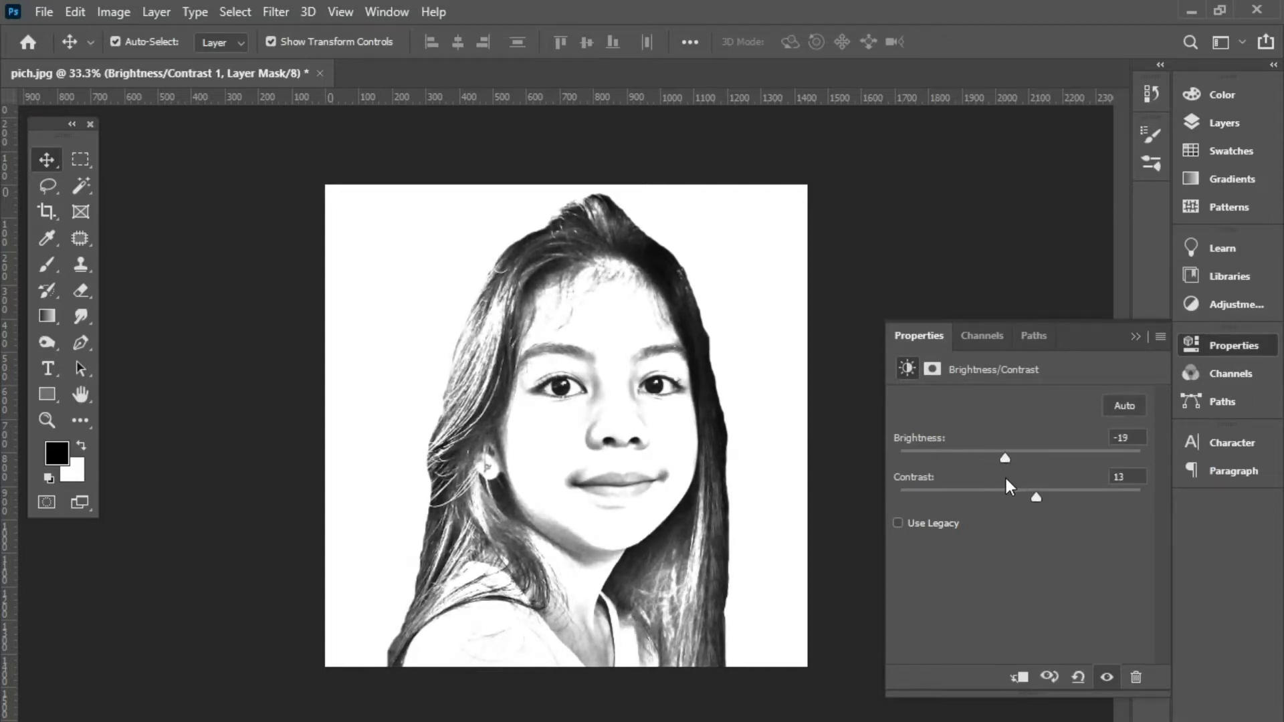
{"action": "left_click", "coordinate": [1201, 355]}
{"action": "left_click", "coordinate": [1224, 122]}
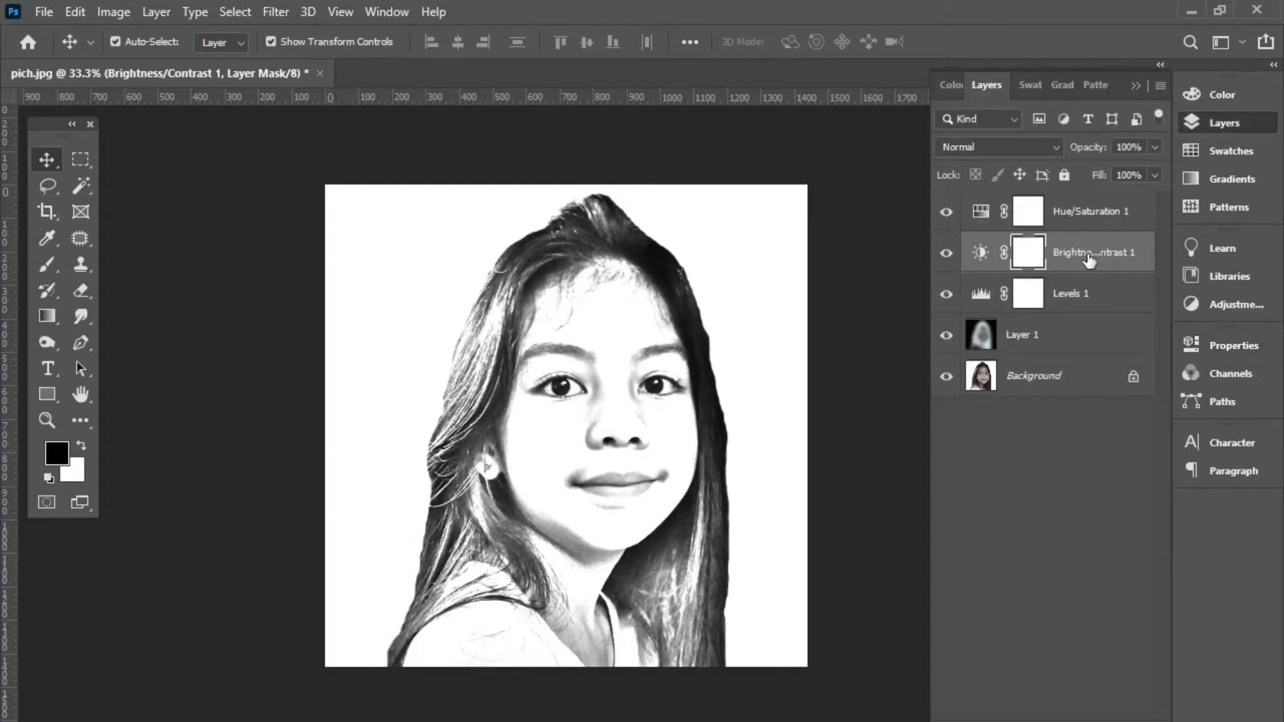
{"action": "left_click_drag", "start_coordinate": [1082, 252], "coordinate": [1072, 215]}
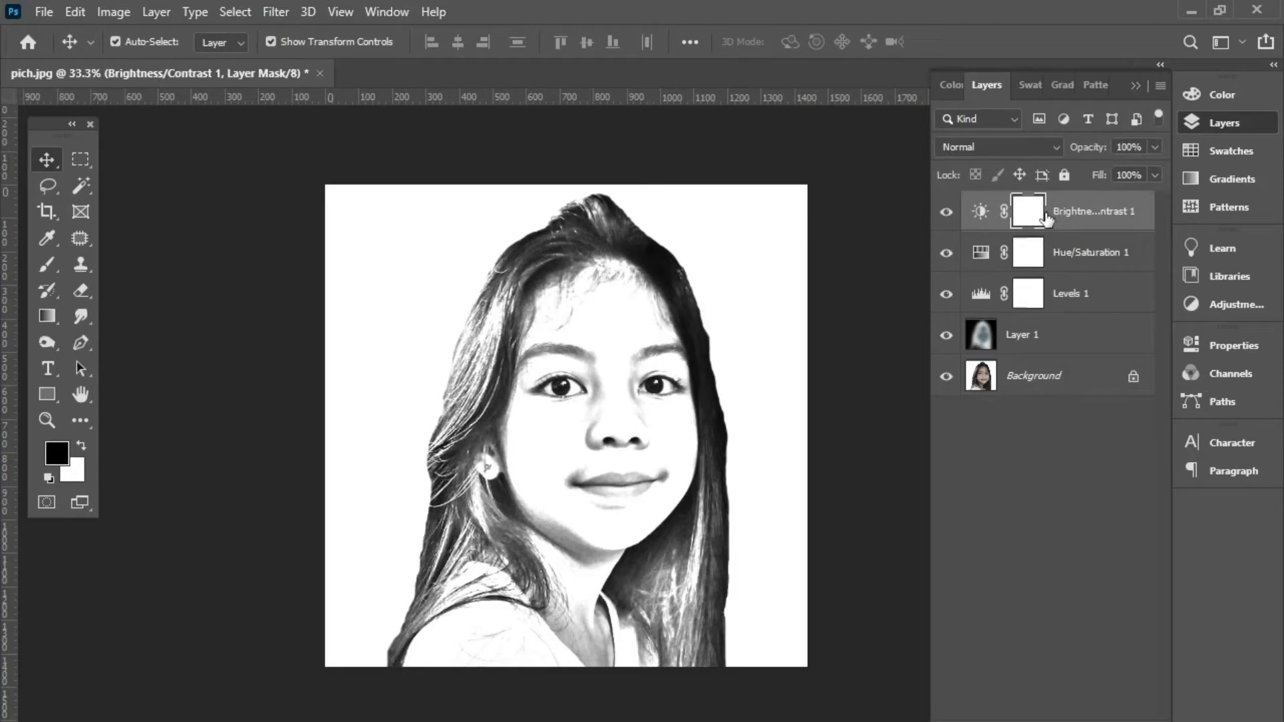
{"action": "left_click", "coordinate": [1072, 217]}
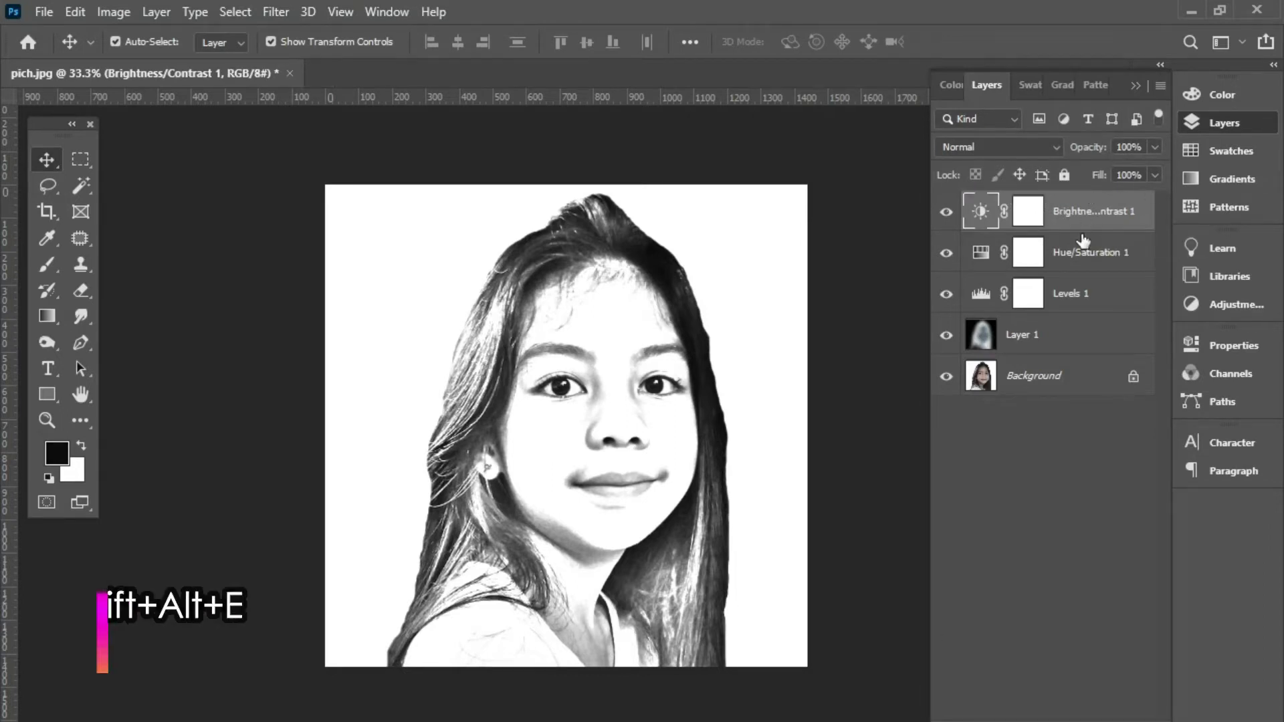
Merge all visible layers into Layer 2 and convert it to a smart object.
{"action": "key", "text": "ctrl+shift+alt+e"}
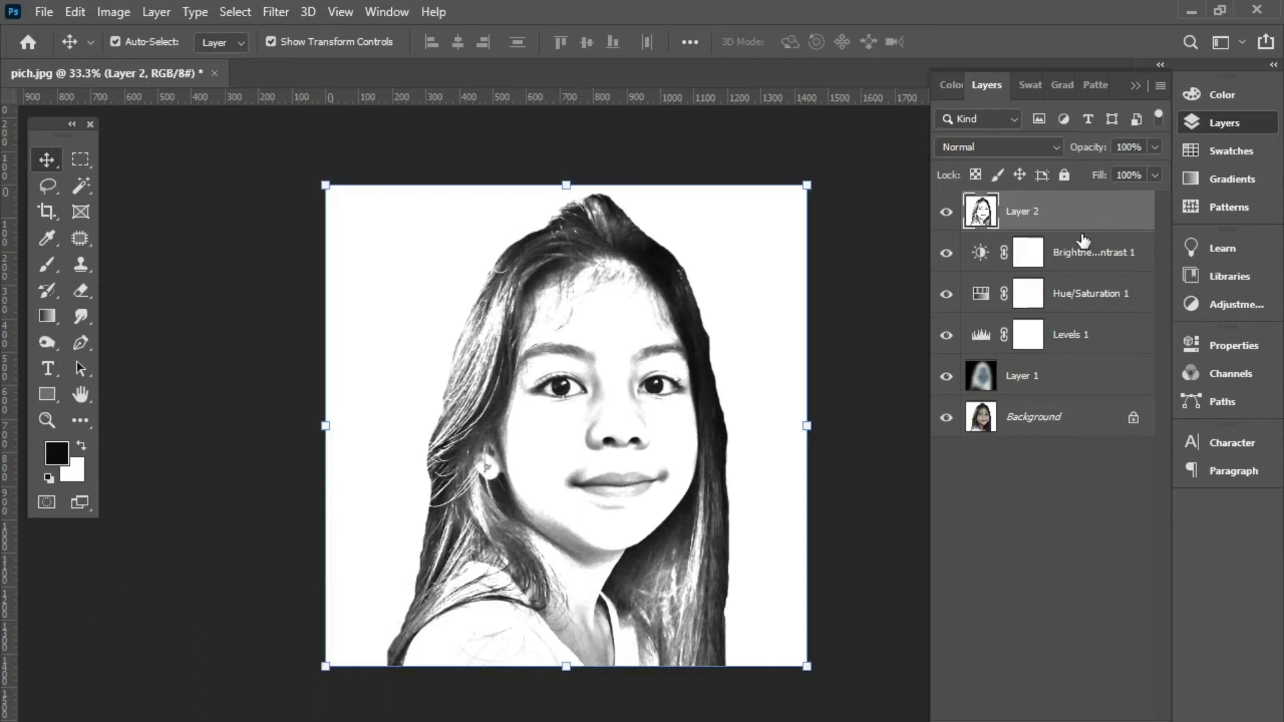
{"action": "right_click", "coordinate": [1045, 216]}
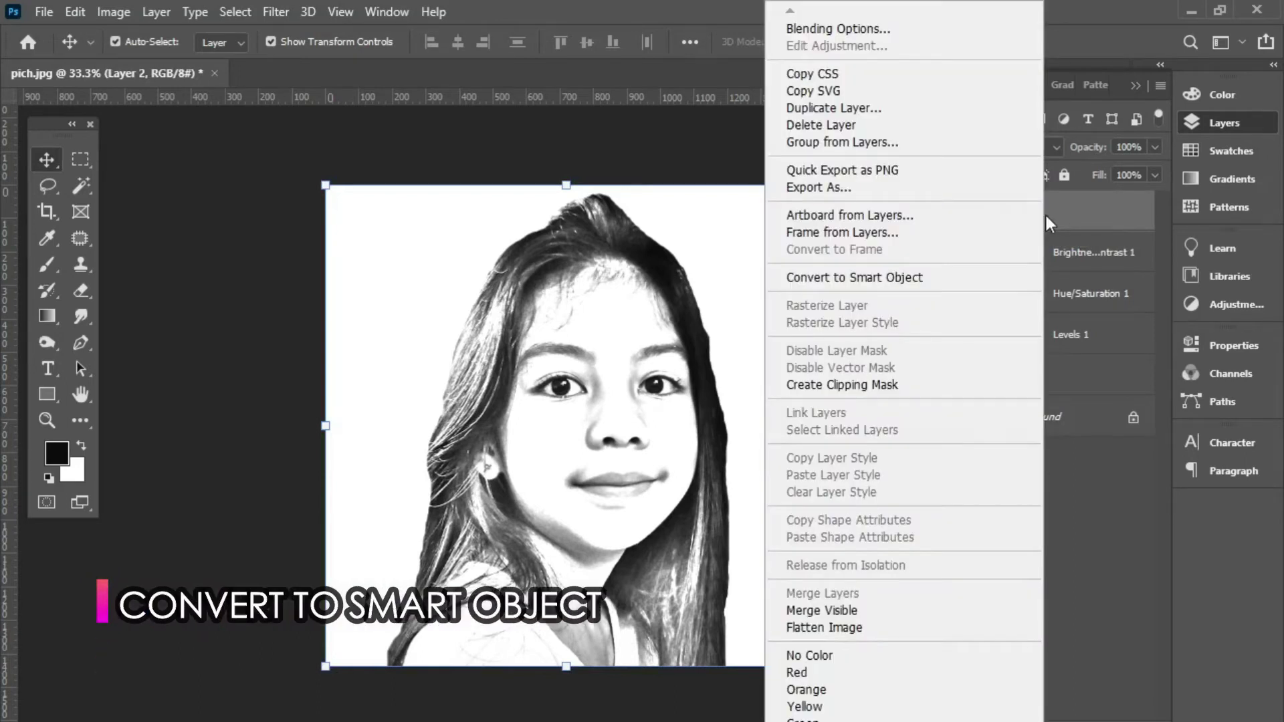
{"action": "left_click", "coordinate": [990, 280]}
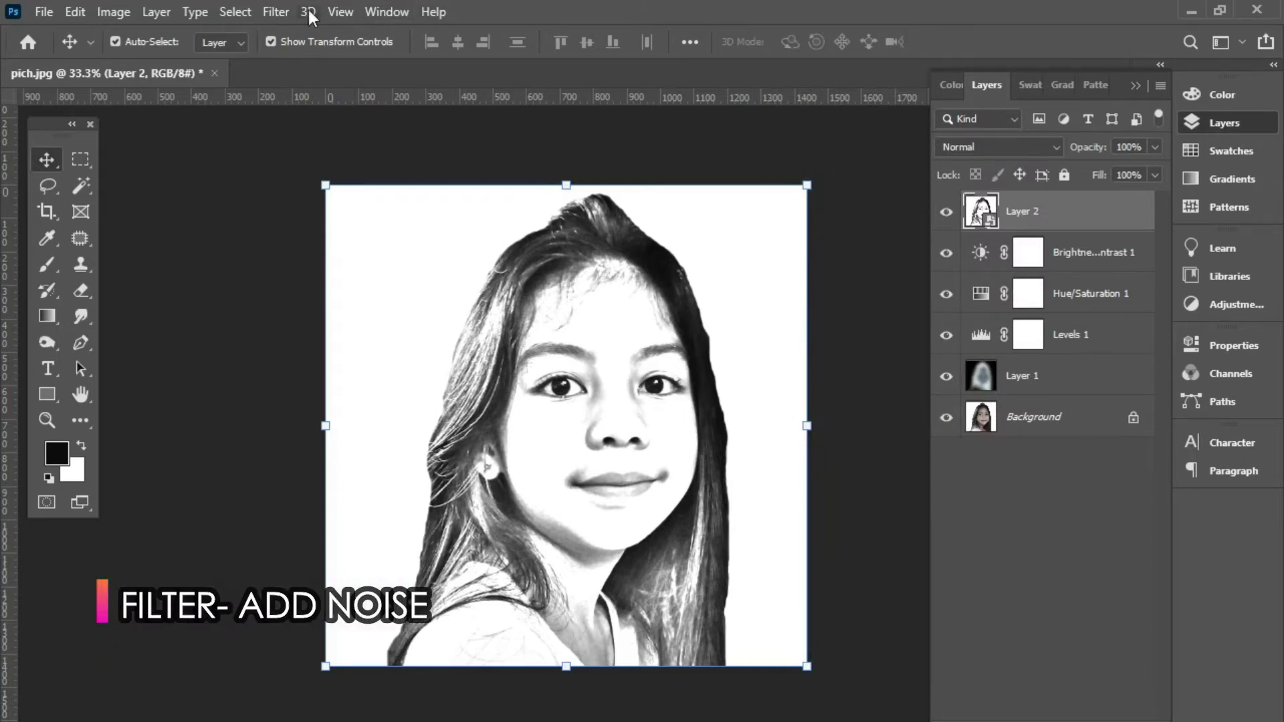
Apply Add Noise to Layer 2 at 14% Uniform.
{"action": "left_click", "coordinate": [276, 11]}
{"action": "left_click", "coordinate": [561, 293]}
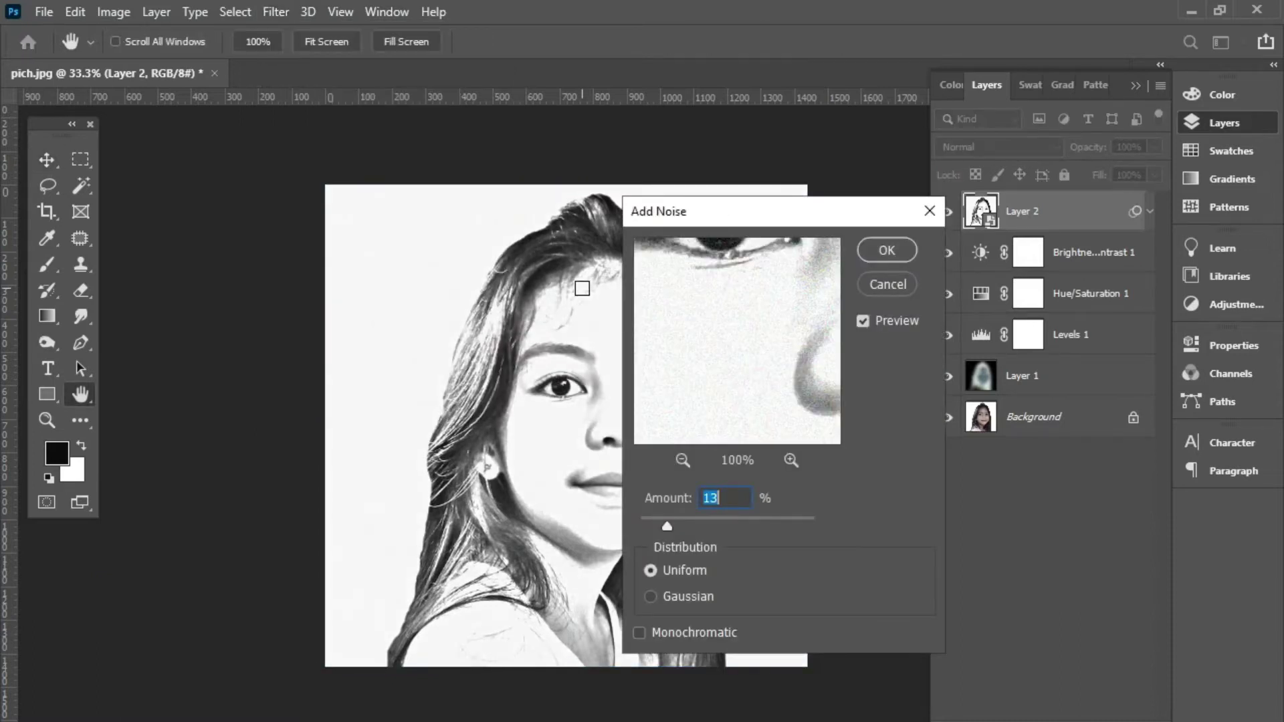
{"action": "key", "text": "BackSpace"}
{"action": "type", "text": "9"}
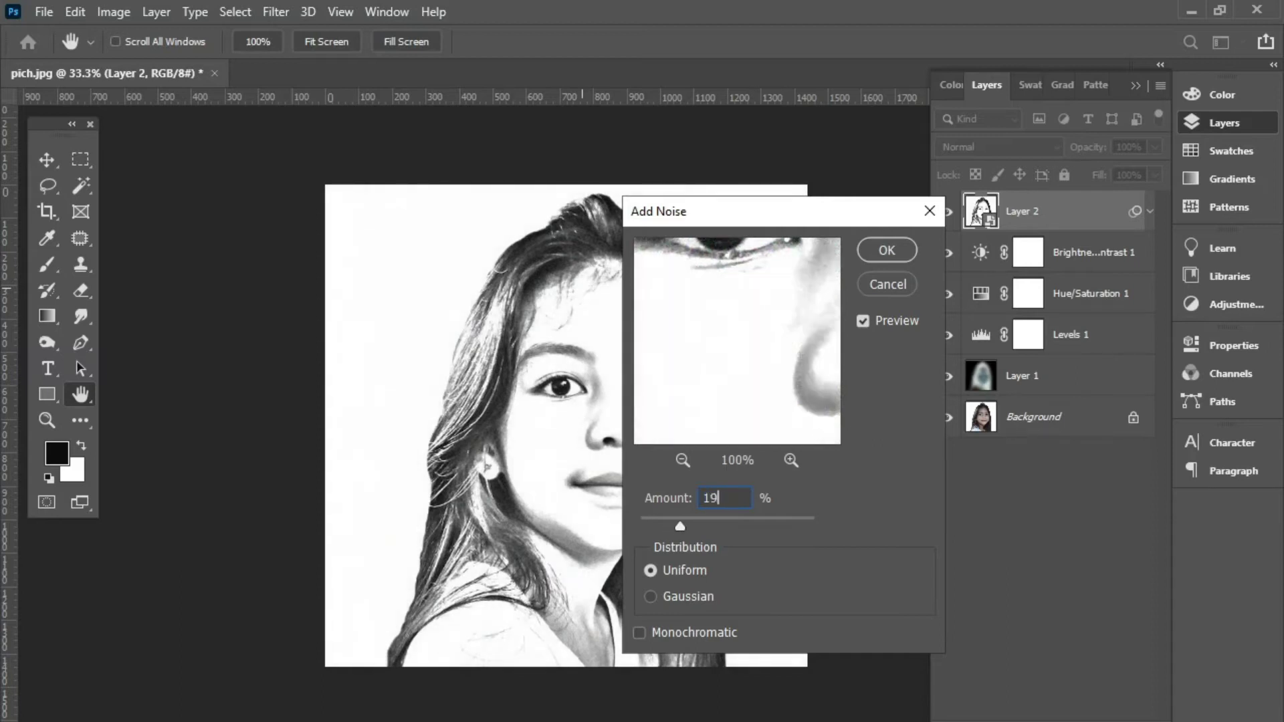
{"action": "key", "text": "BackSpace"}
{"action": "type", "text": "3"}
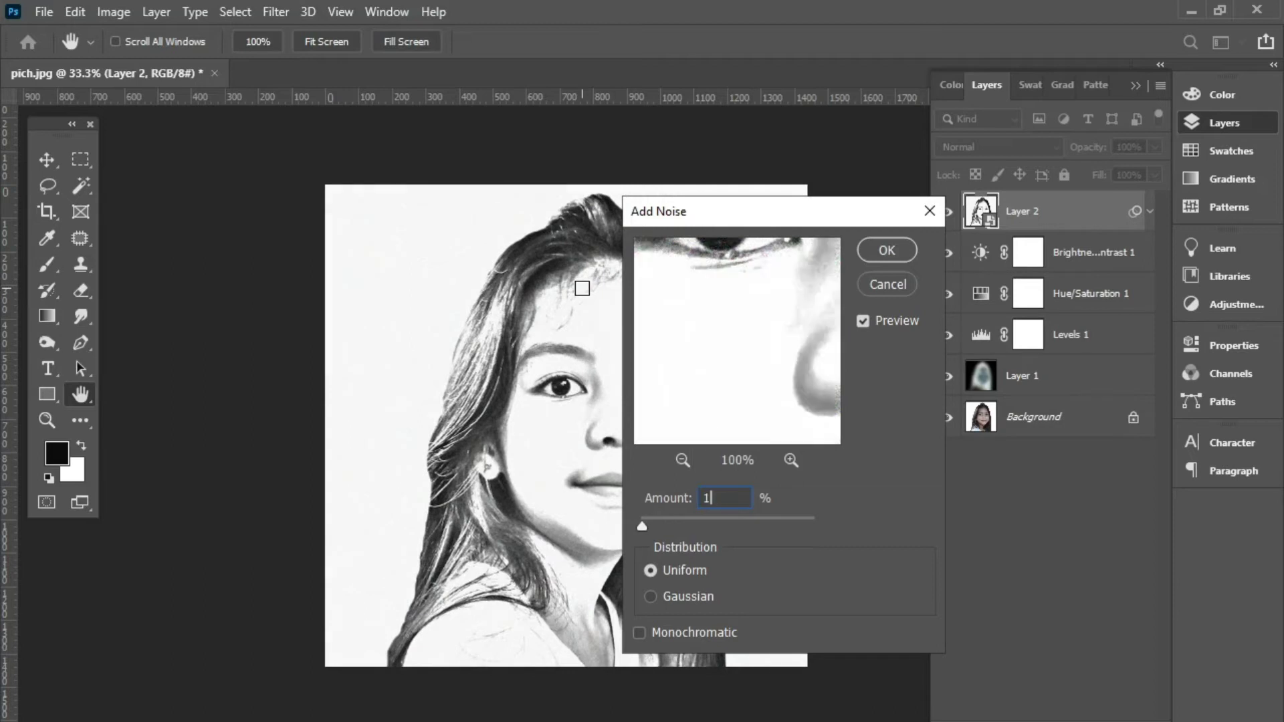
{"action": "key", "text": "BackSpace"}
{"action": "type", "text": "4"}
{"action": "left_click", "coordinate": [893, 253]}
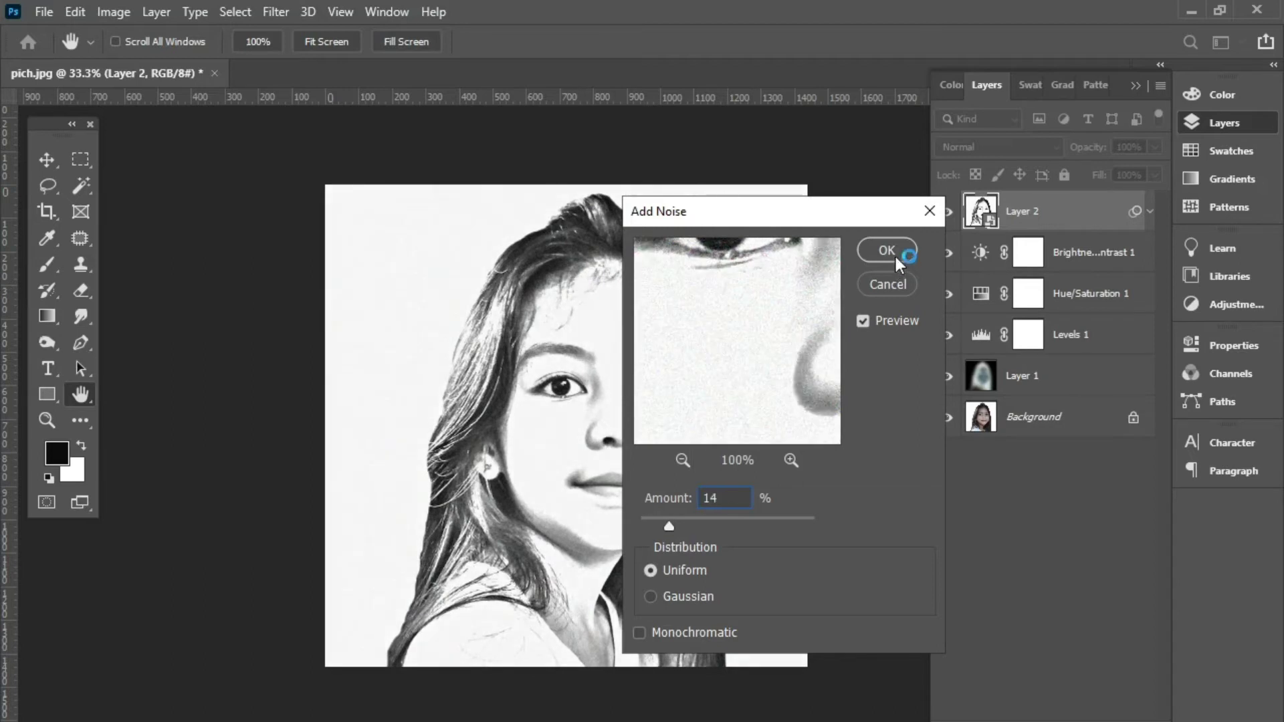
{"action": "left_click", "coordinate": [894, 253]}
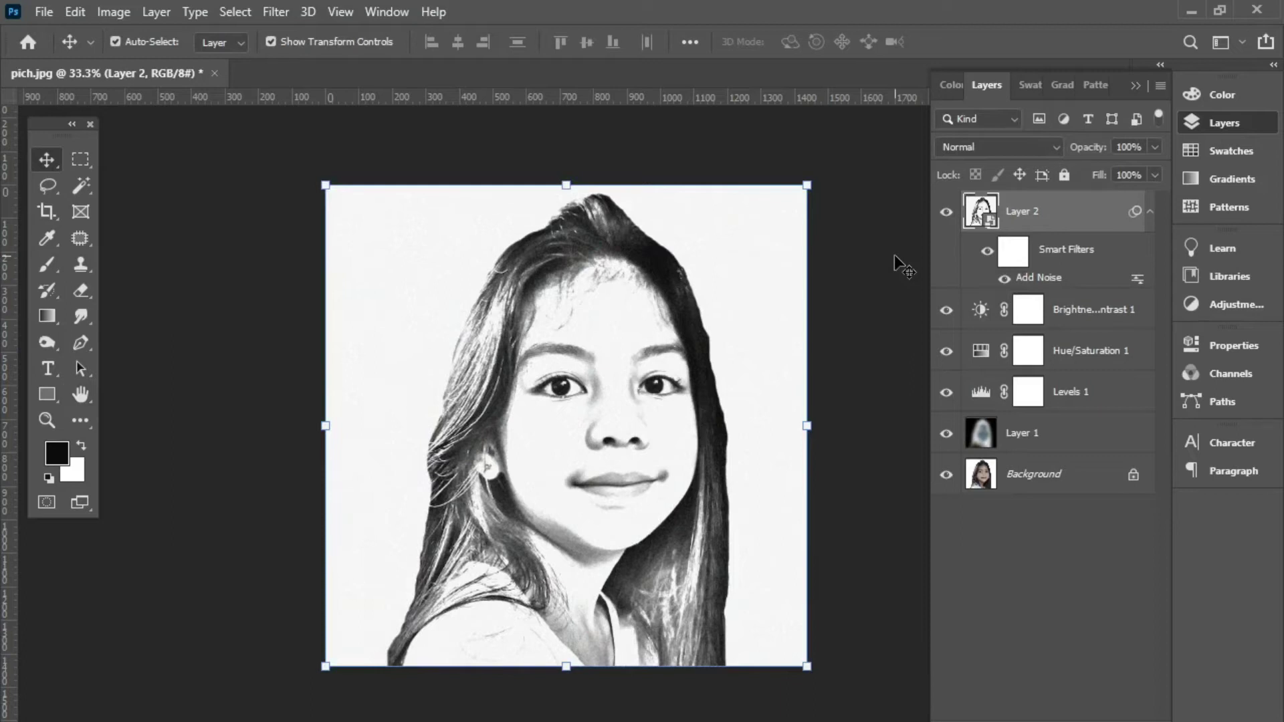
Apply Smart Sharpen to Layer 2 with Amount 90%, Radius 1.0 px, Reduce Noise 10%.
{"action": "left_click", "coordinate": [276, 11]}
{"action": "mouse_move", "coordinate": [298, 353]}
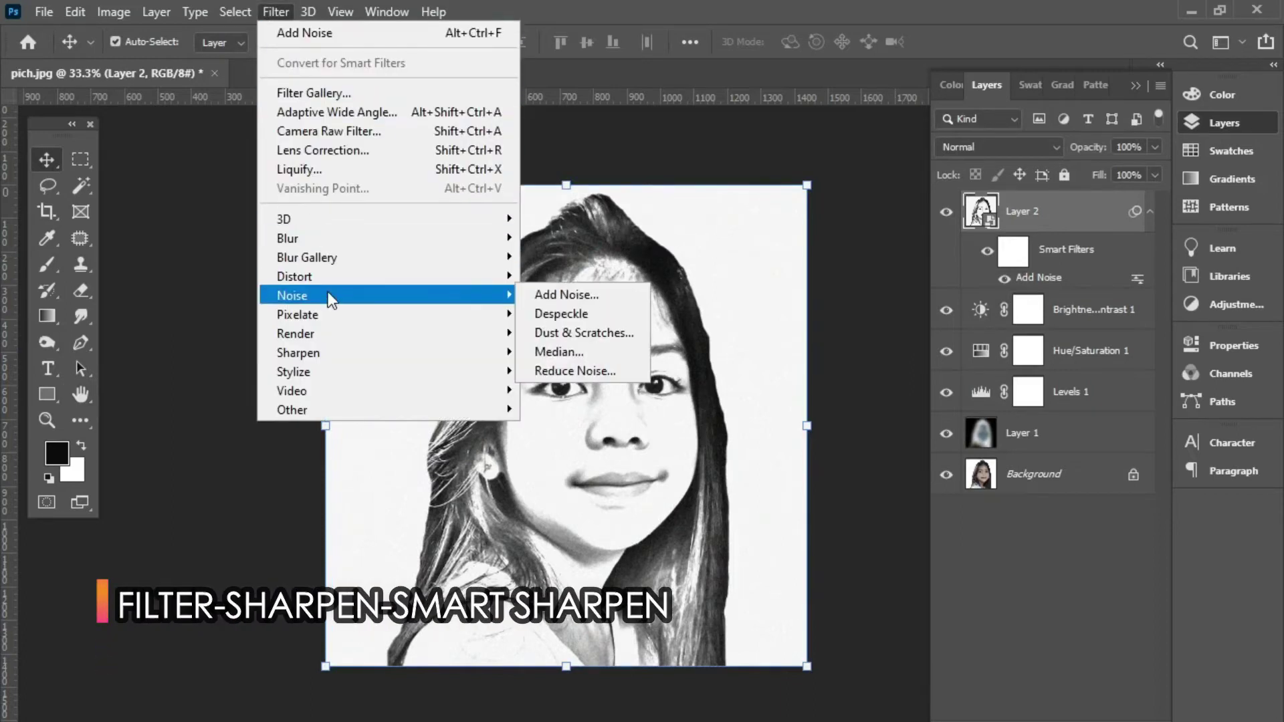
{"action": "left_click", "coordinate": [627, 430]}
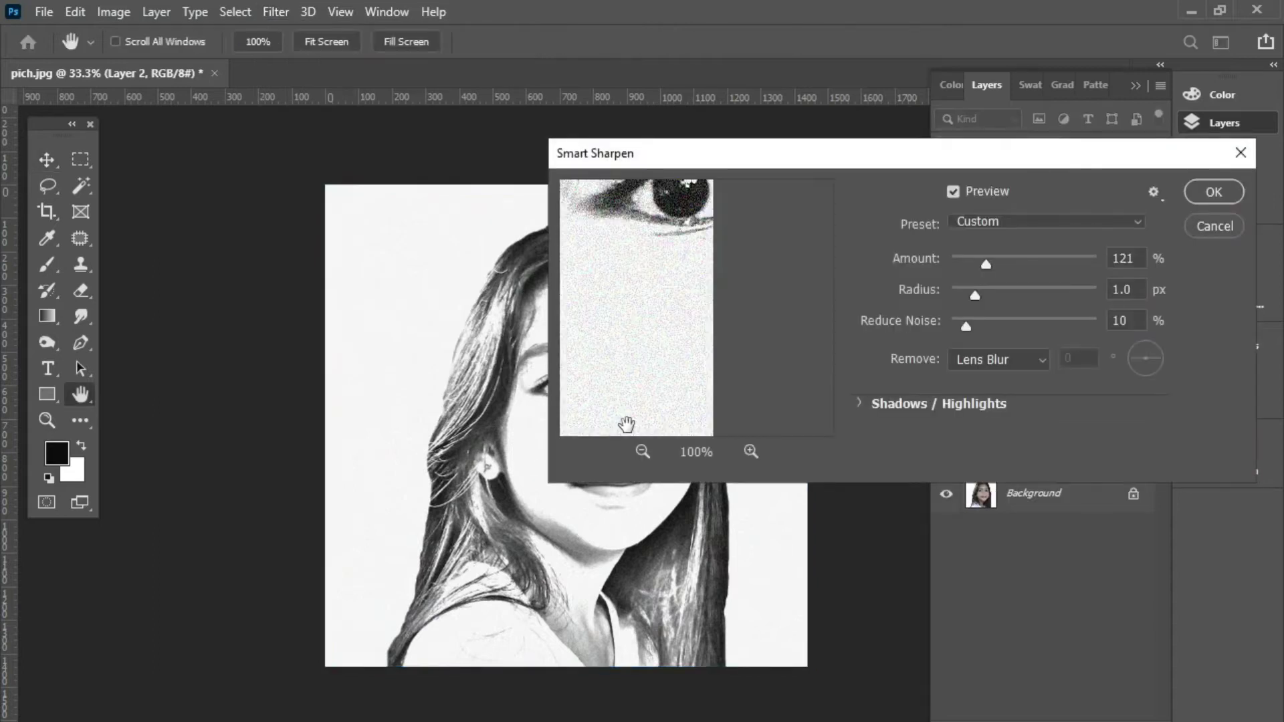
{"action": "left_click_drag", "start_coordinate": [976, 264], "coordinate": [973, 264]}
{"action": "left_click", "coordinate": [977, 262]}
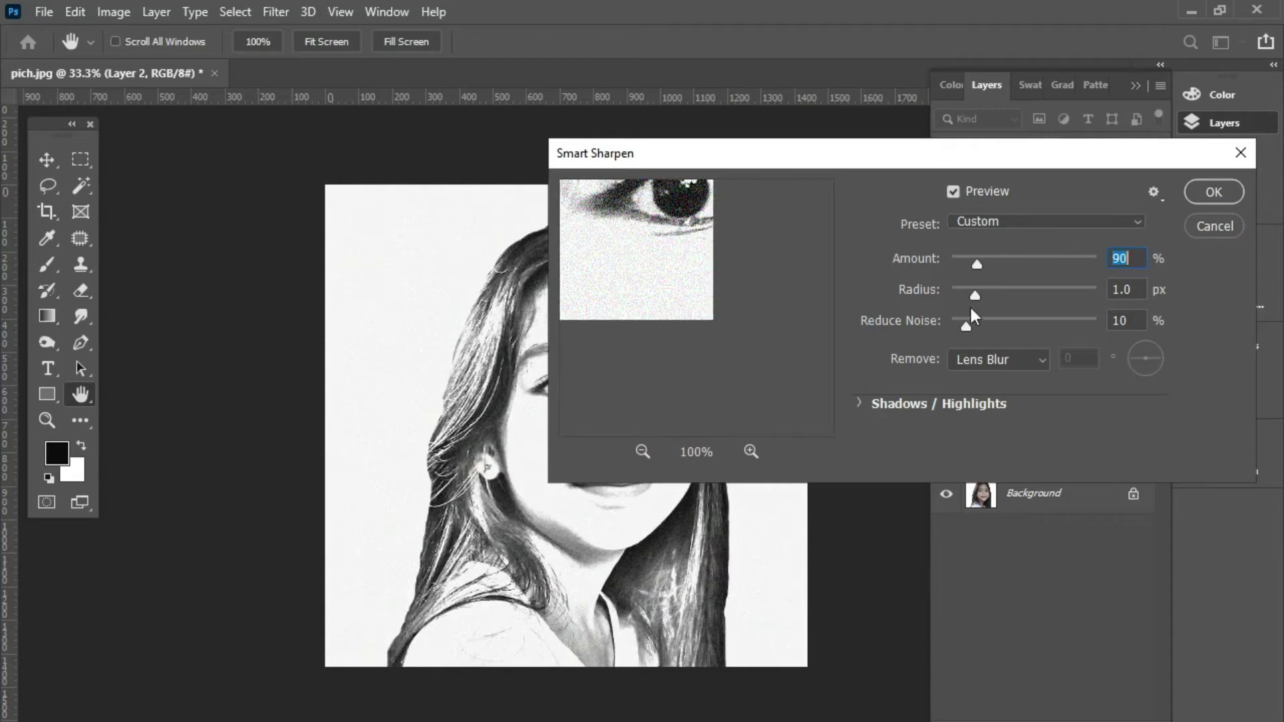
{"action": "left_click", "coordinate": [1213, 190]}
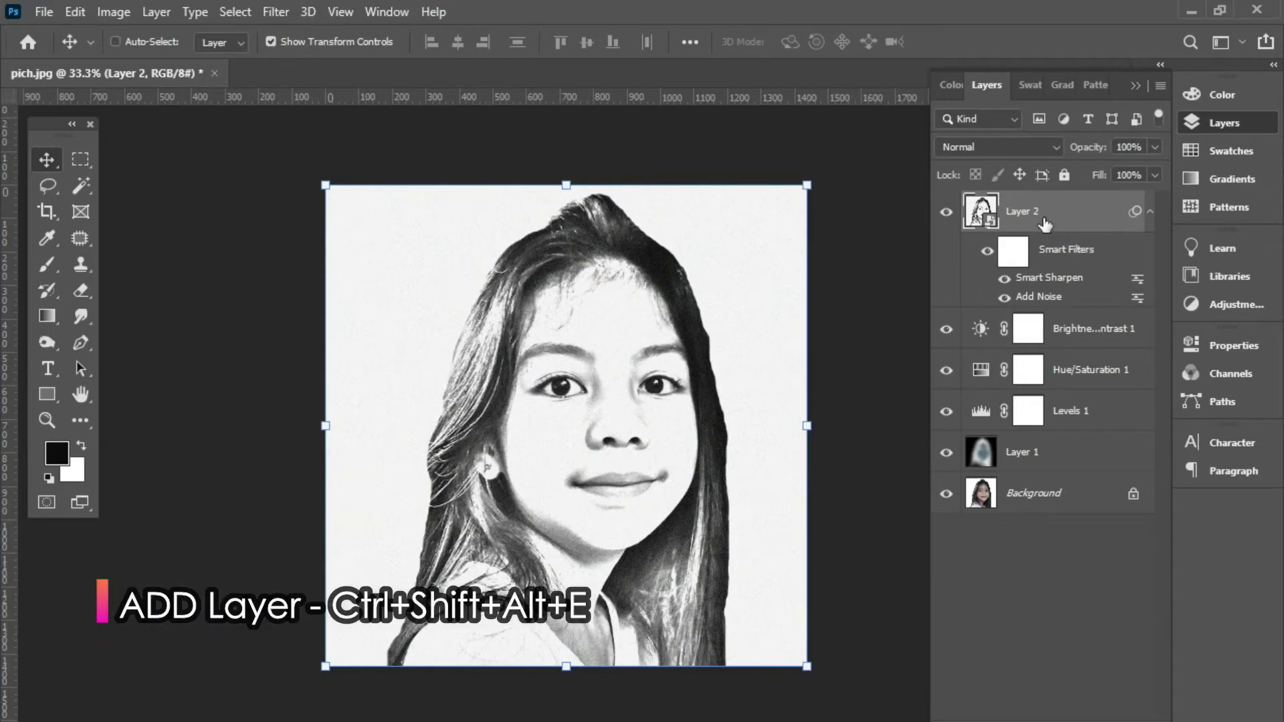
Merge all visible layers into Layer 3 and convert it to a smart object.
{"action": "key", "text": "ctrl+shift+alt+e"}
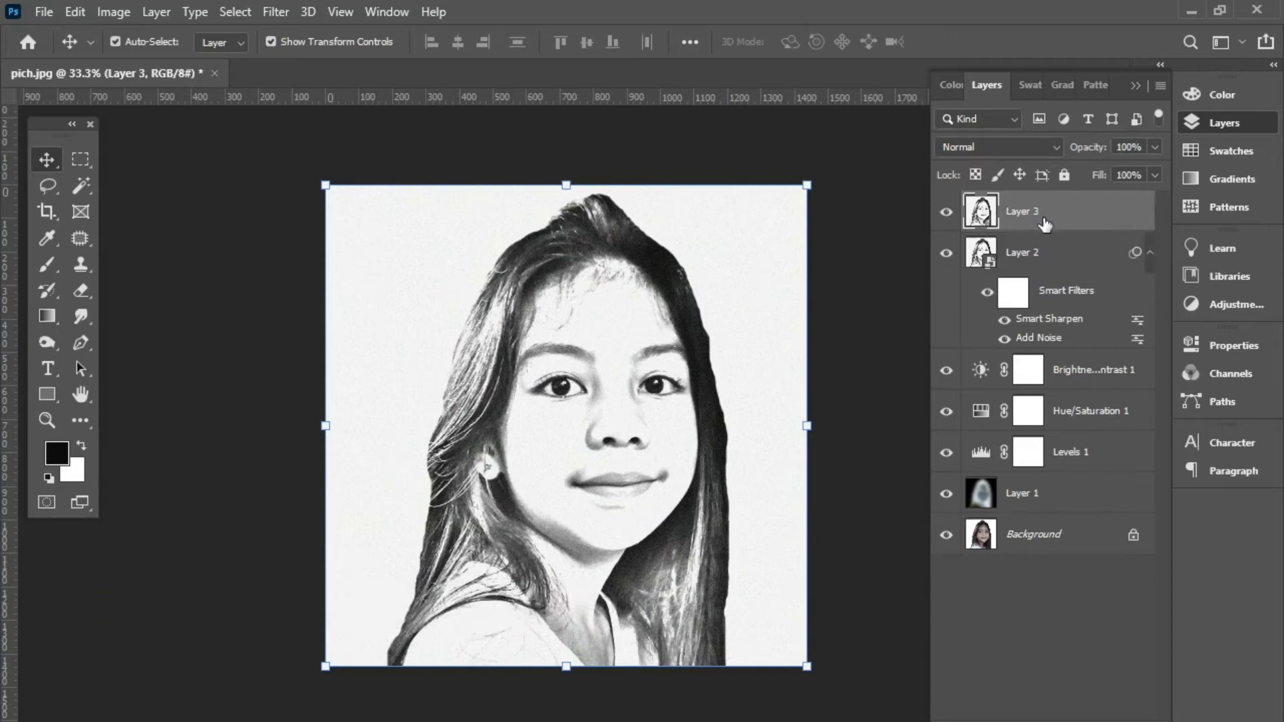
{"action": "key", "text": "ctrl+plus"}
{"action": "right_click", "coordinate": [1049, 213]}
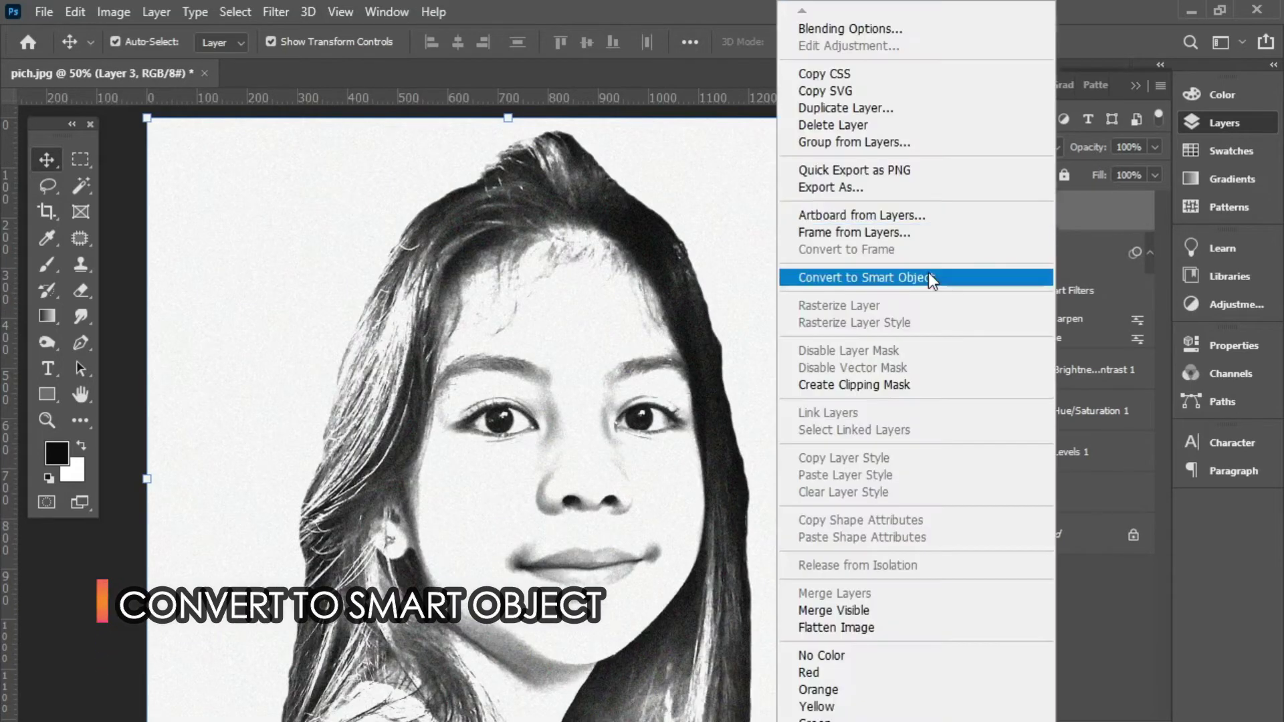
{"action": "left_click", "coordinate": [929, 276]}
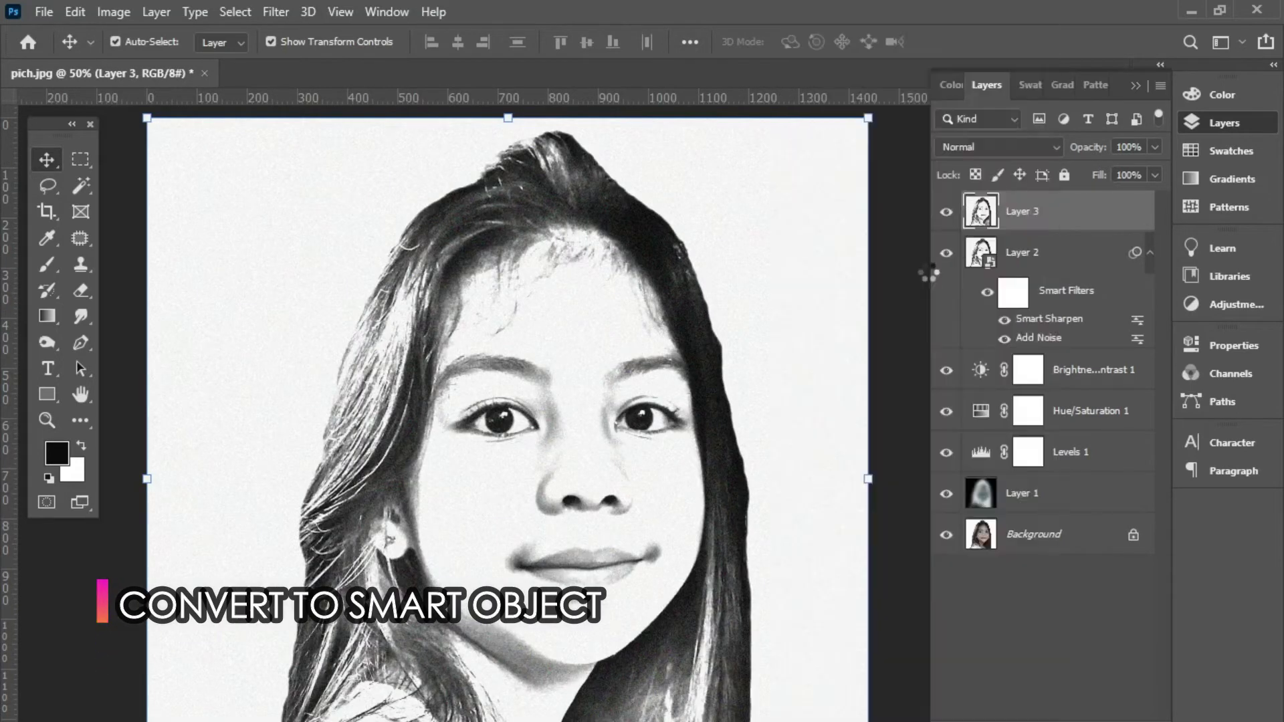
Choose Poster Edges in the Filter Gallery and frame the face in the preview.
{"action": "left_click", "coordinate": [265, 12]}
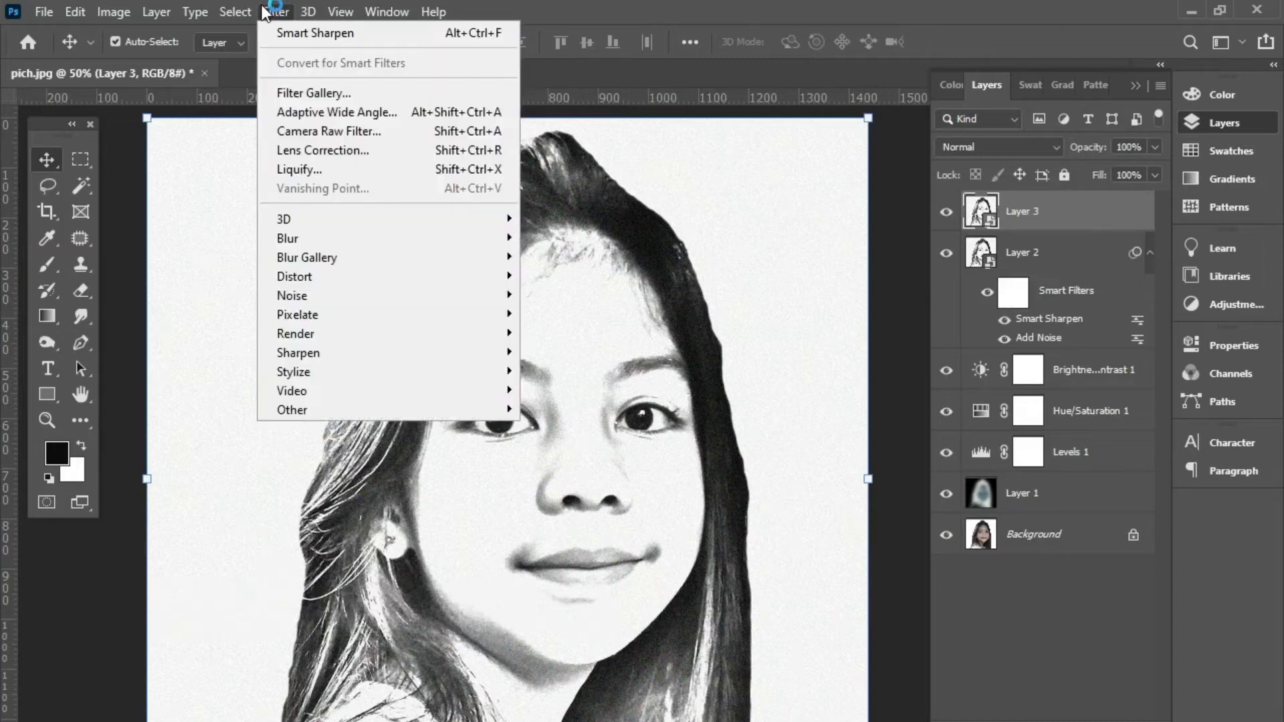
{"action": "left_click", "coordinate": [297, 89]}
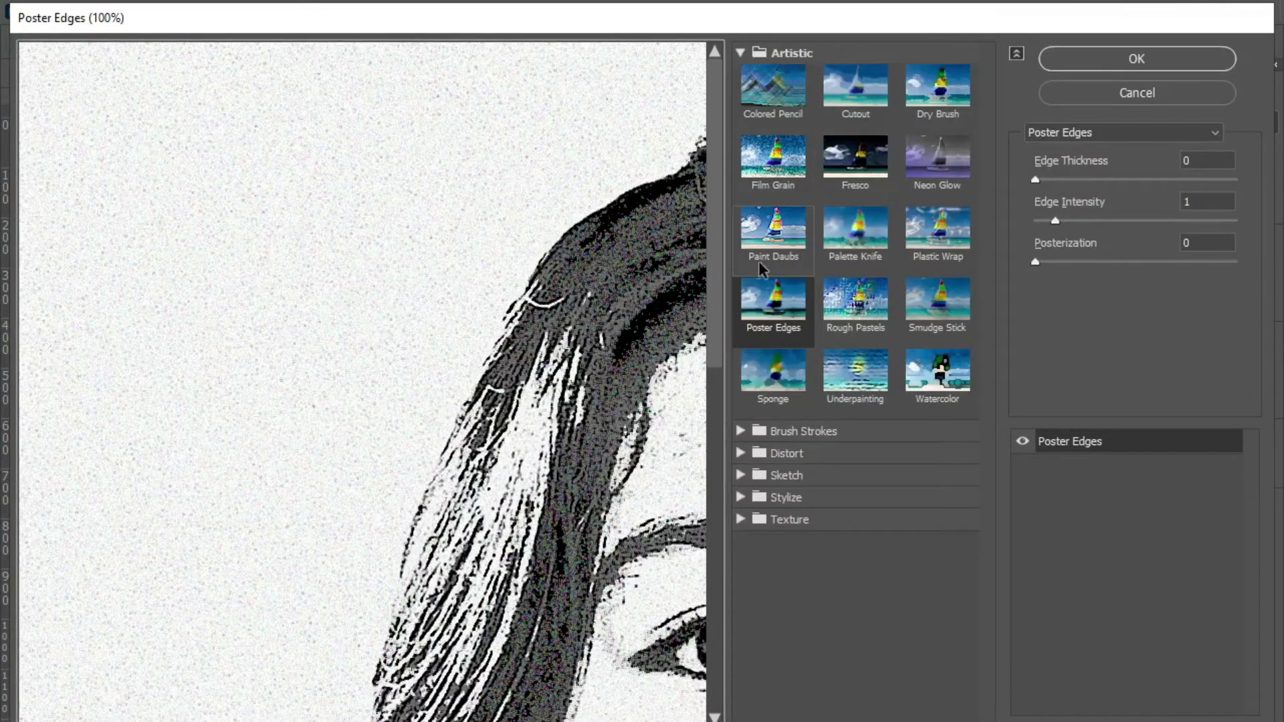
{"action": "left_click", "coordinate": [755, 308]}
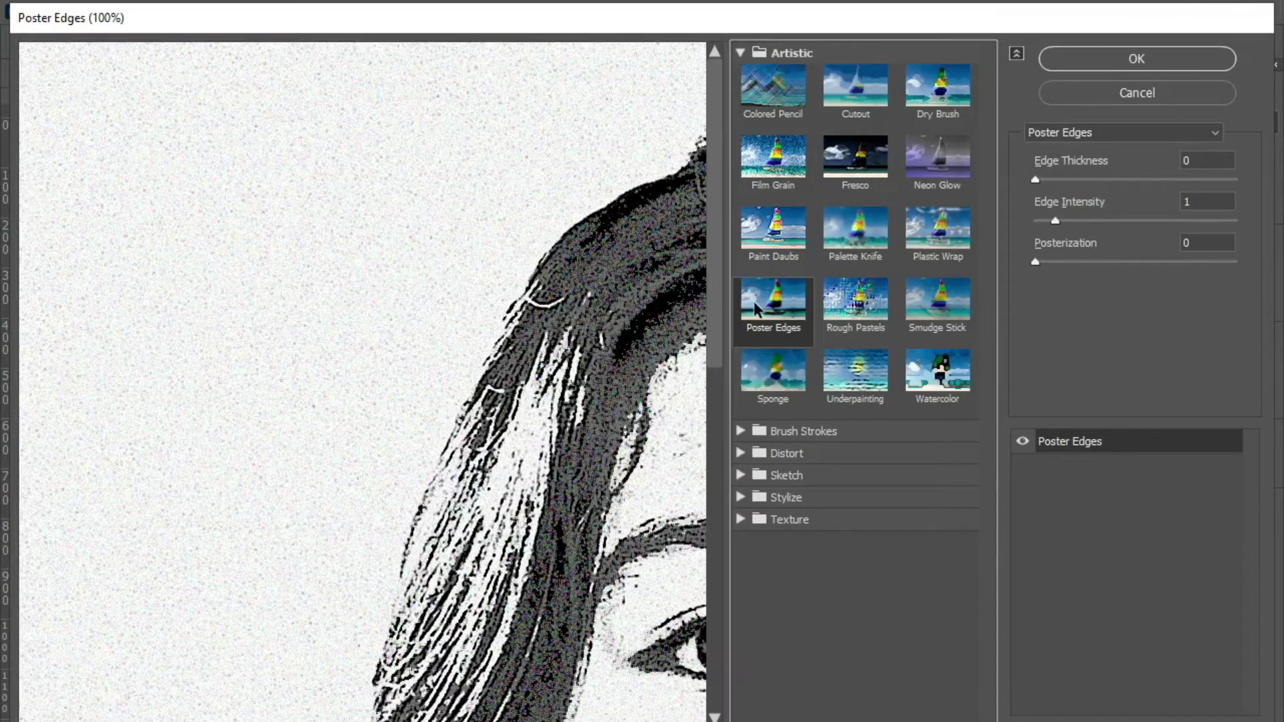
{"action": "left_click_drag", "start_coordinate": [599, 433], "coordinate": [207, 398]}
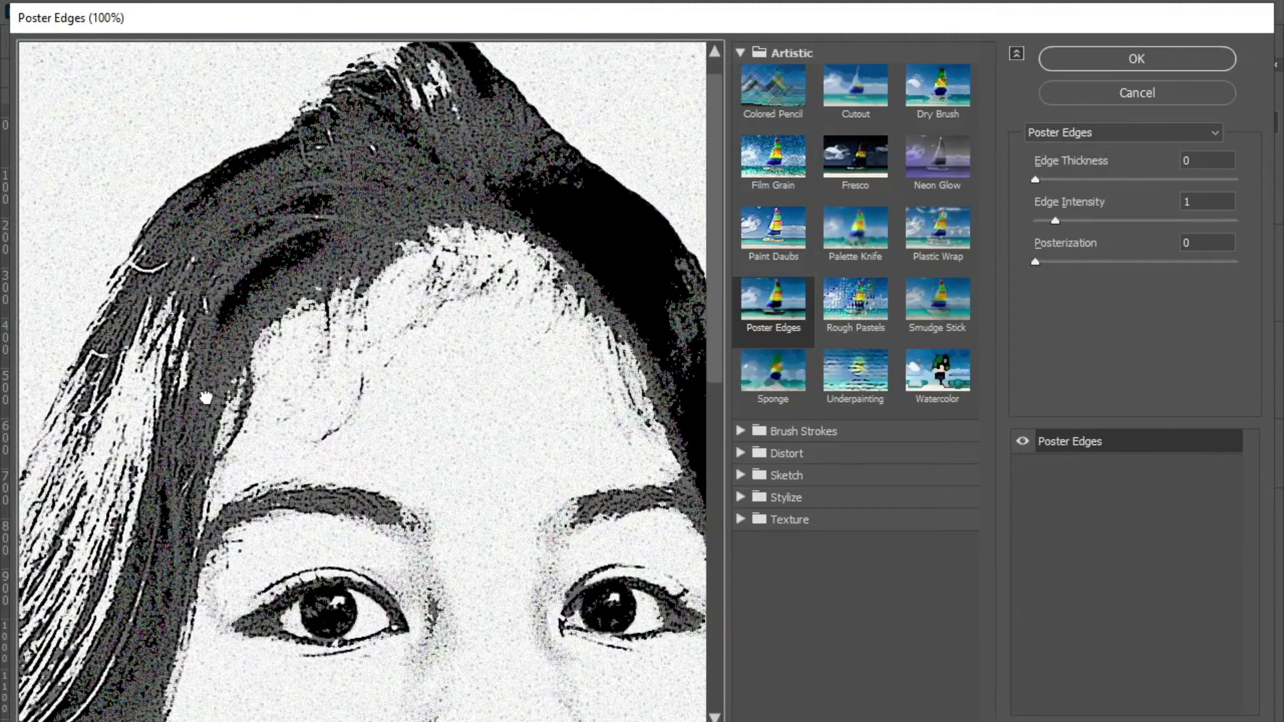
{"action": "left_click_drag", "start_coordinate": [1035, 262], "coordinate": [1073, 271]}
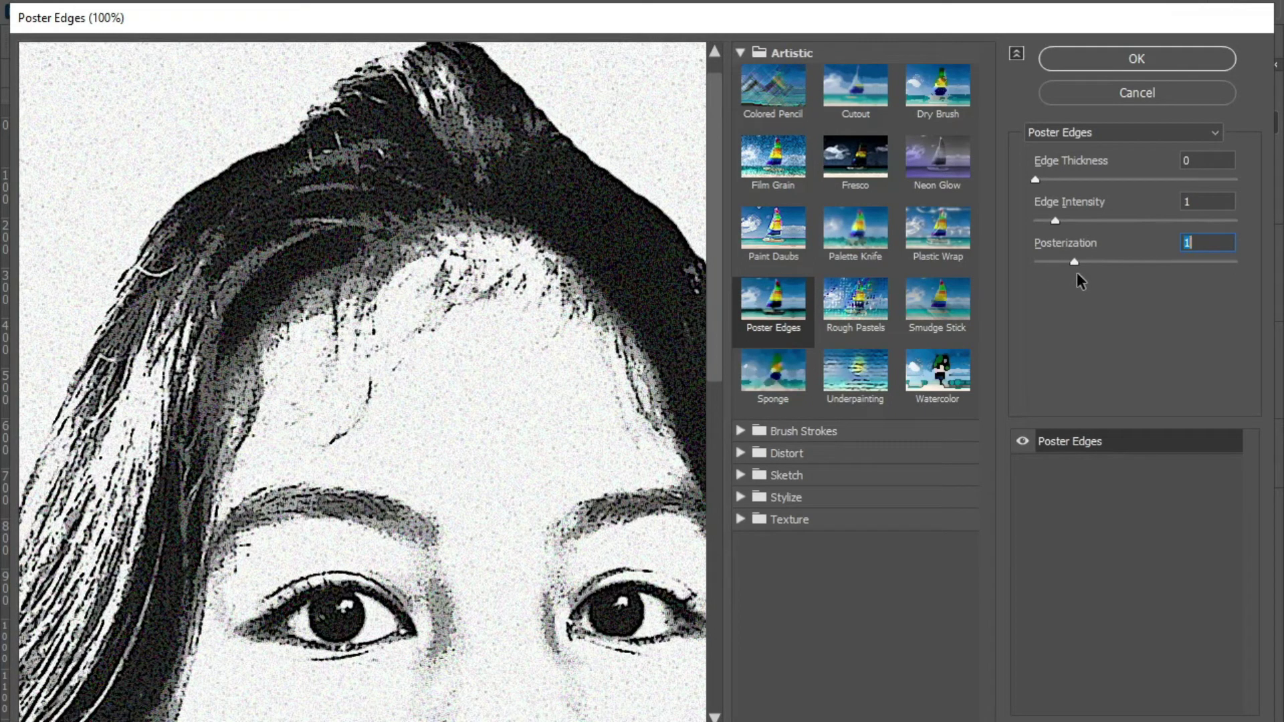
{"action": "left_click_drag", "start_coordinate": [437, 542], "coordinate": [411, 384]}
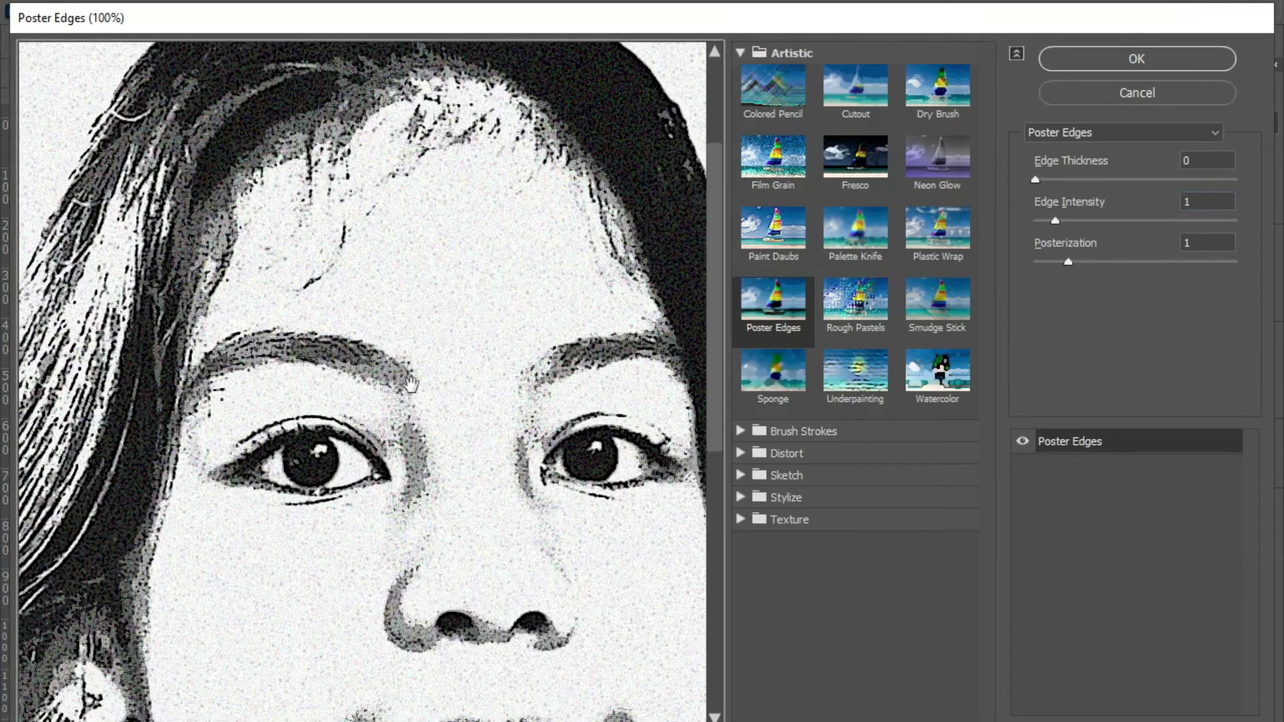
{"action": "key", "text": "ctrl+minus"}
{"action": "key", "text": "ctrl+minus"}
{"action": "left_click", "coordinate": [1054, 222]}
Set Poster Edges to Edge Thickness 0, Edge Intensity 6, Posterization 3 and apply it.
{"action": "left_click_drag", "start_coordinate": [1053, 222], "coordinate": [1096, 228]}
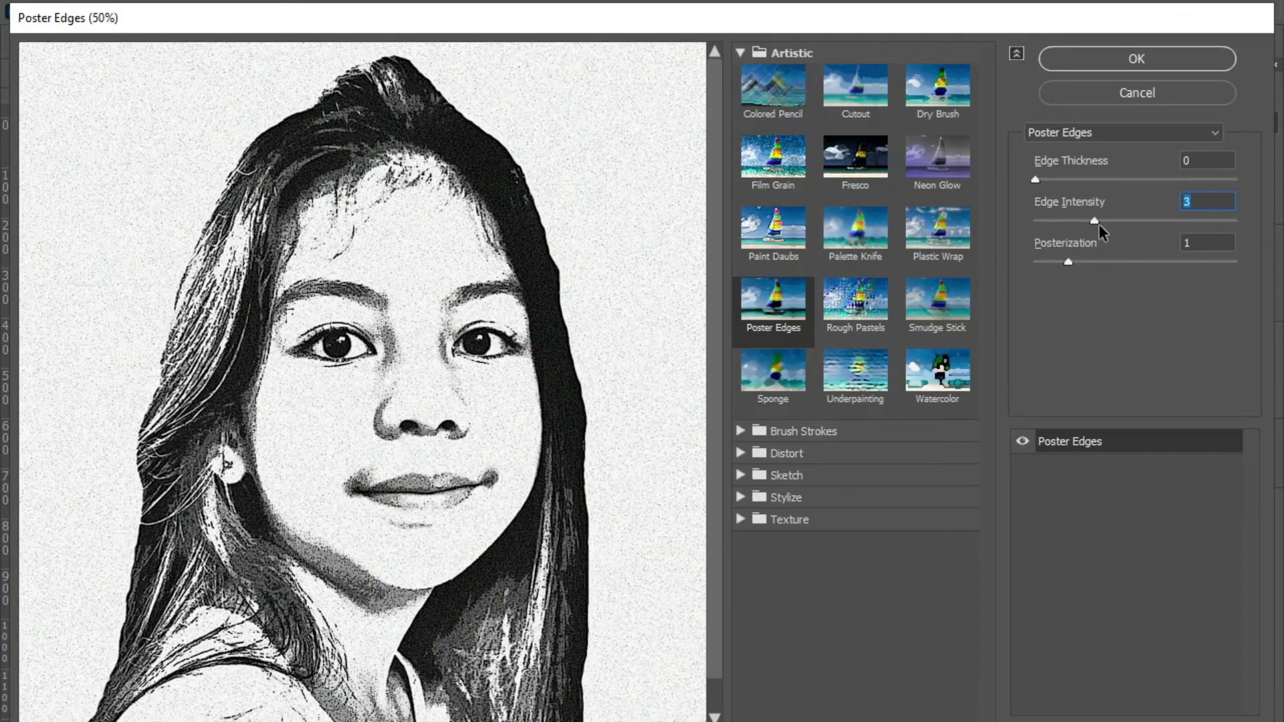
{"action": "left_click_drag", "start_coordinate": [1069, 266], "coordinate": [1068, 267]}
{"action": "left_click_drag", "start_coordinate": [1036, 179], "coordinate": [1052, 180]}
{"action": "type", "text": "0"}
{"action": "left_click", "coordinate": [1096, 221]}
{"action": "left_click_drag", "start_coordinate": [1099, 225], "coordinate": [1156, 243]}
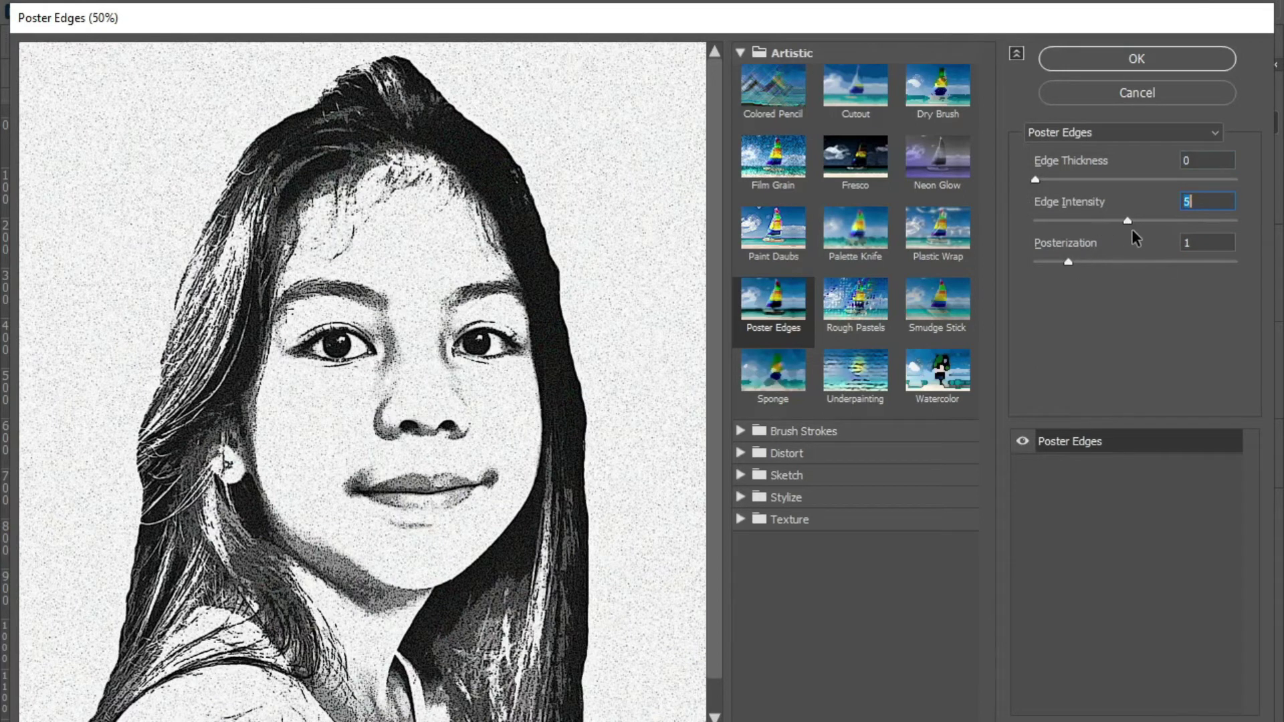
{"action": "left_click_drag", "start_coordinate": [1156, 244], "coordinate": [1160, 246]}
{"action": "left_click_drag", "start_coordinate": [1068, 264], "coordinate": [1096, 266]}
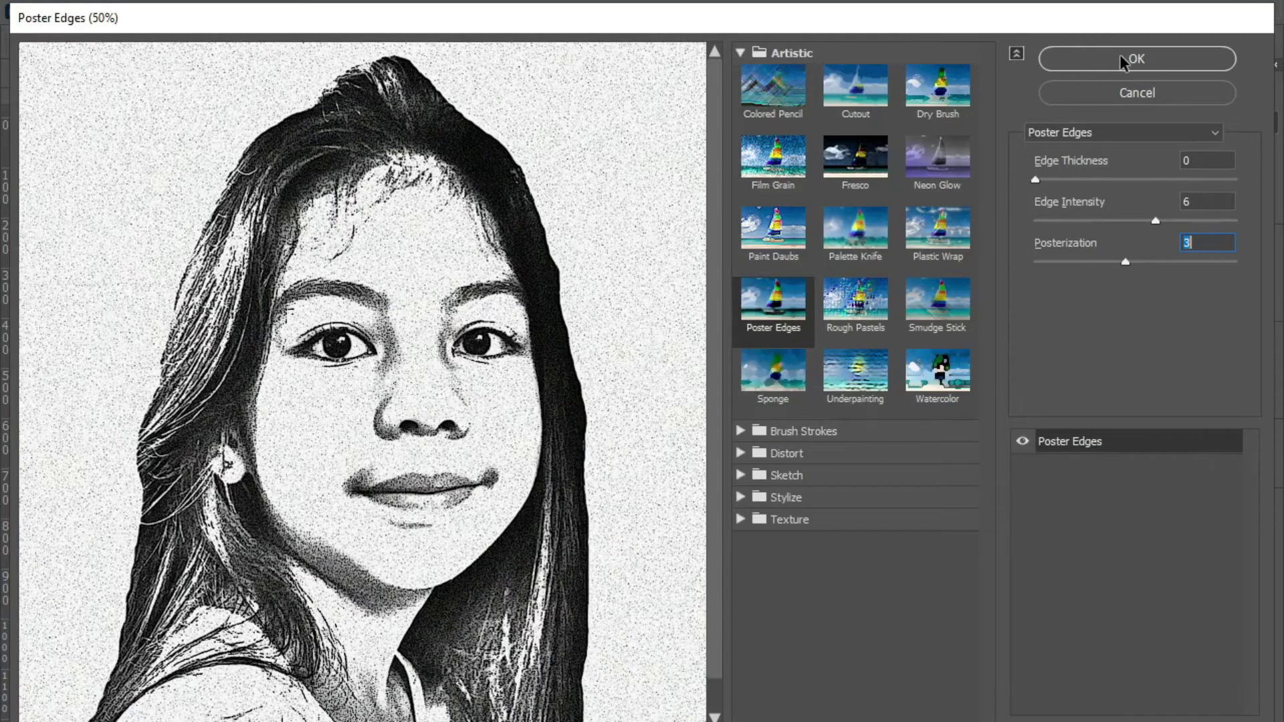
{"action": "left_click", "coordinate": [1122, 60]}
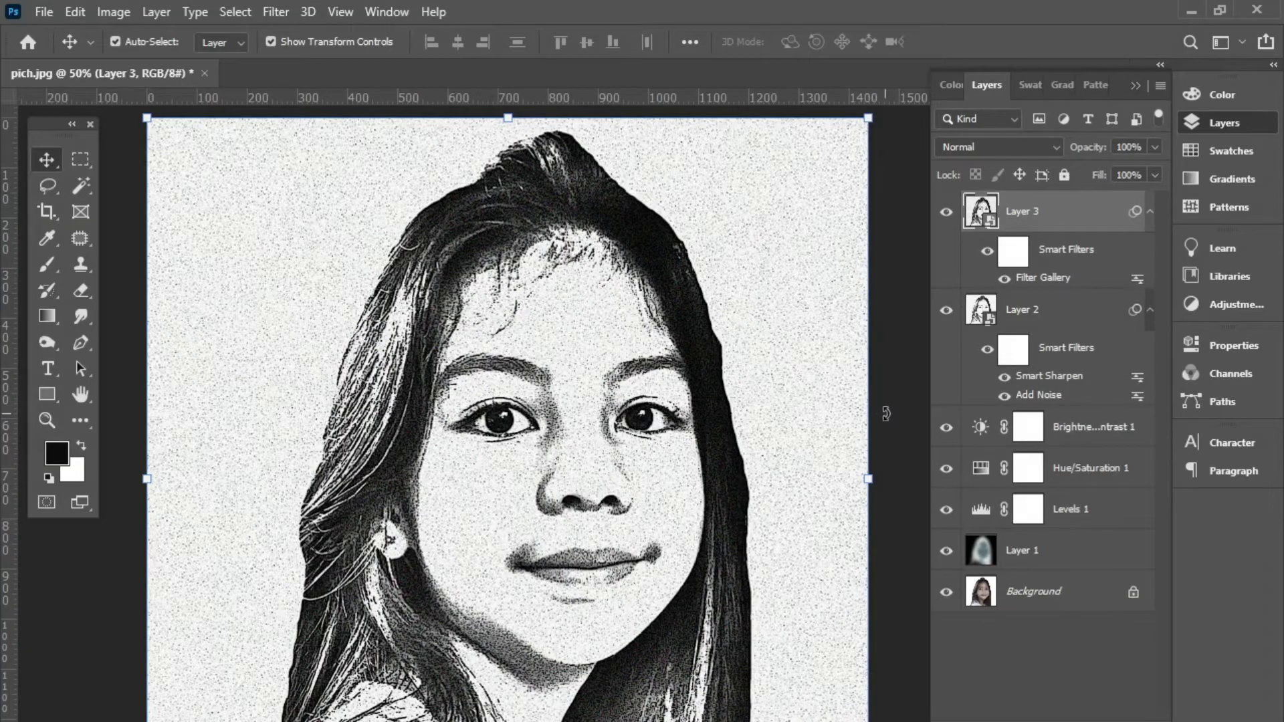
Add a blank white layer mask to the Poster Edges Layer 3.
{"action": "left_click_drag", "start_coordinate": [888, 431], "coordinate": [882, 387]}
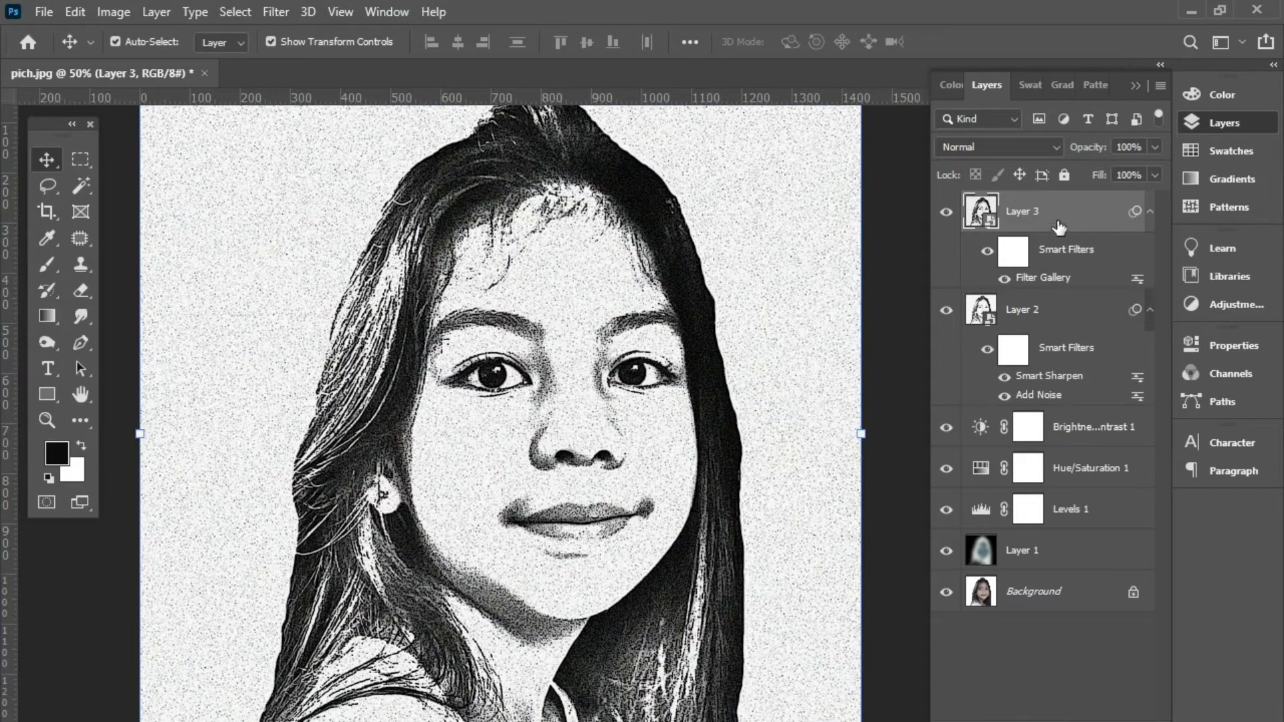
{"action": "left_click", "coordinate": [1058, 719]}
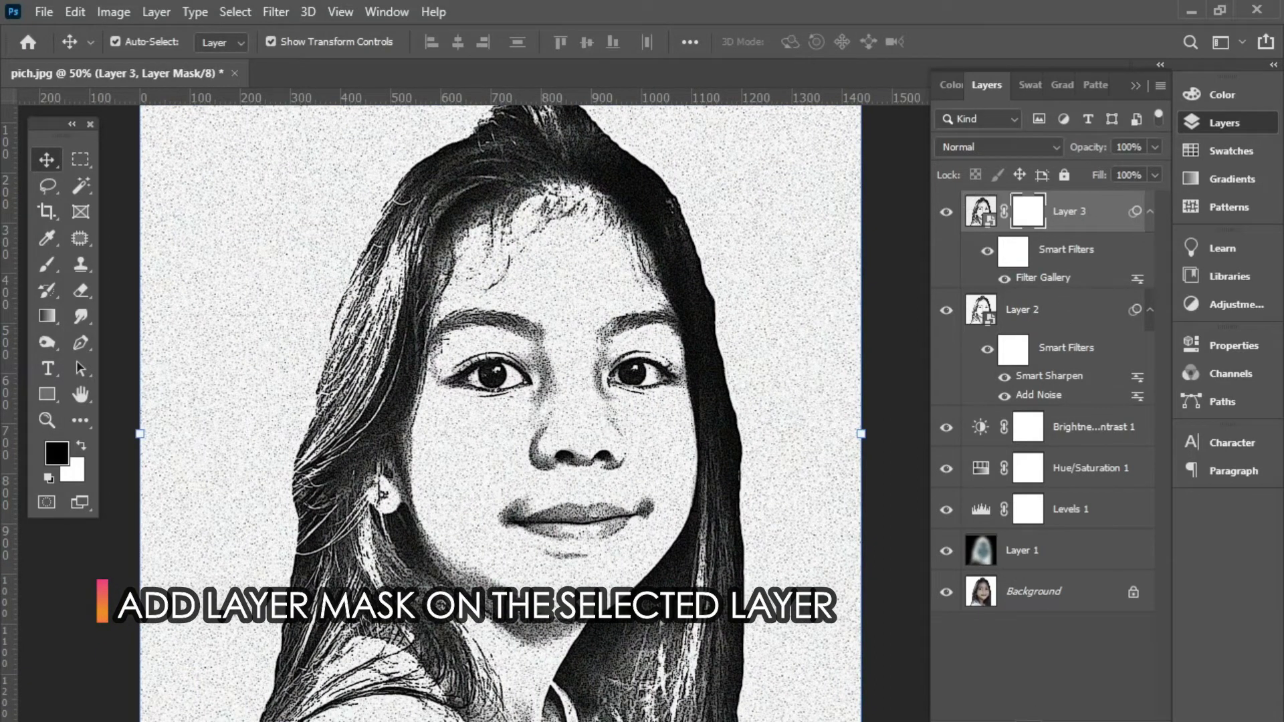
{"action": "left_click_drag", "start_coordinate": [863, 315], "coordinate": [856, 378]}
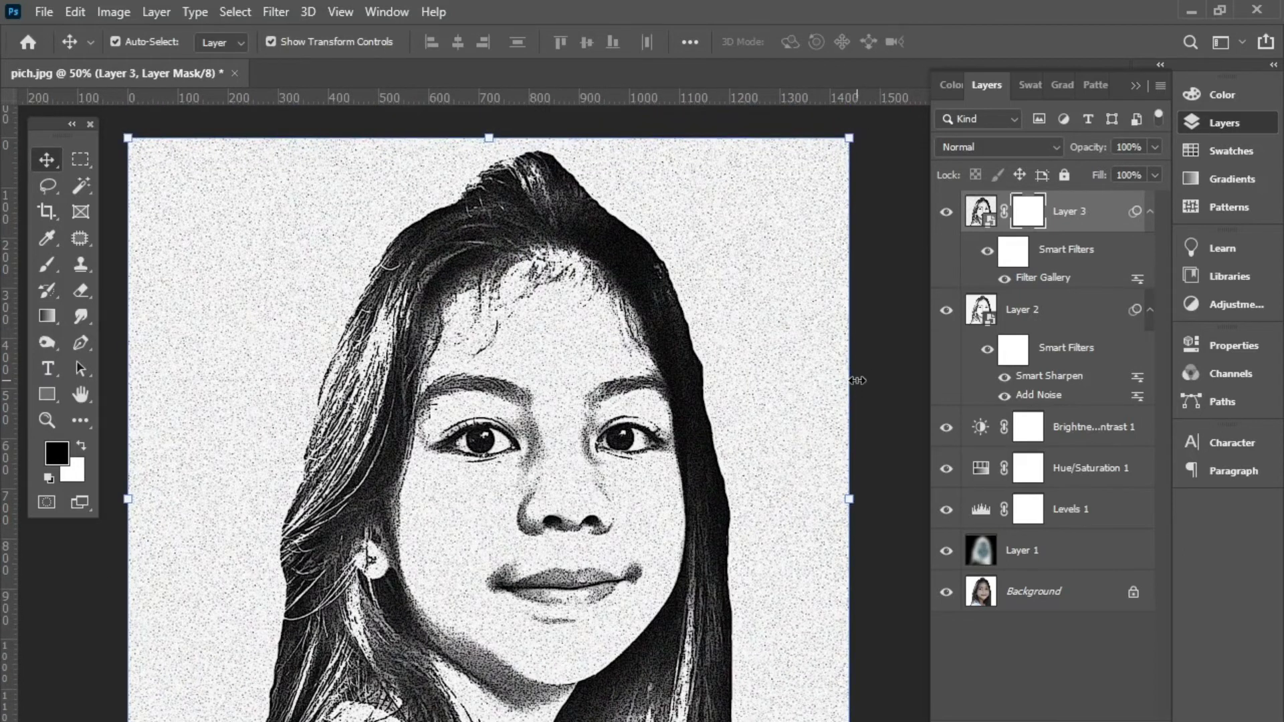
{"action": "scroll", "coordinate": [556, 427], "scroll_direction": "up", "scroll_amount": 1, "text": "alt"}
{"action": "scroll", "coordinate": [556, 428], "scroll_direction": "down", "scroll_amount": 1}
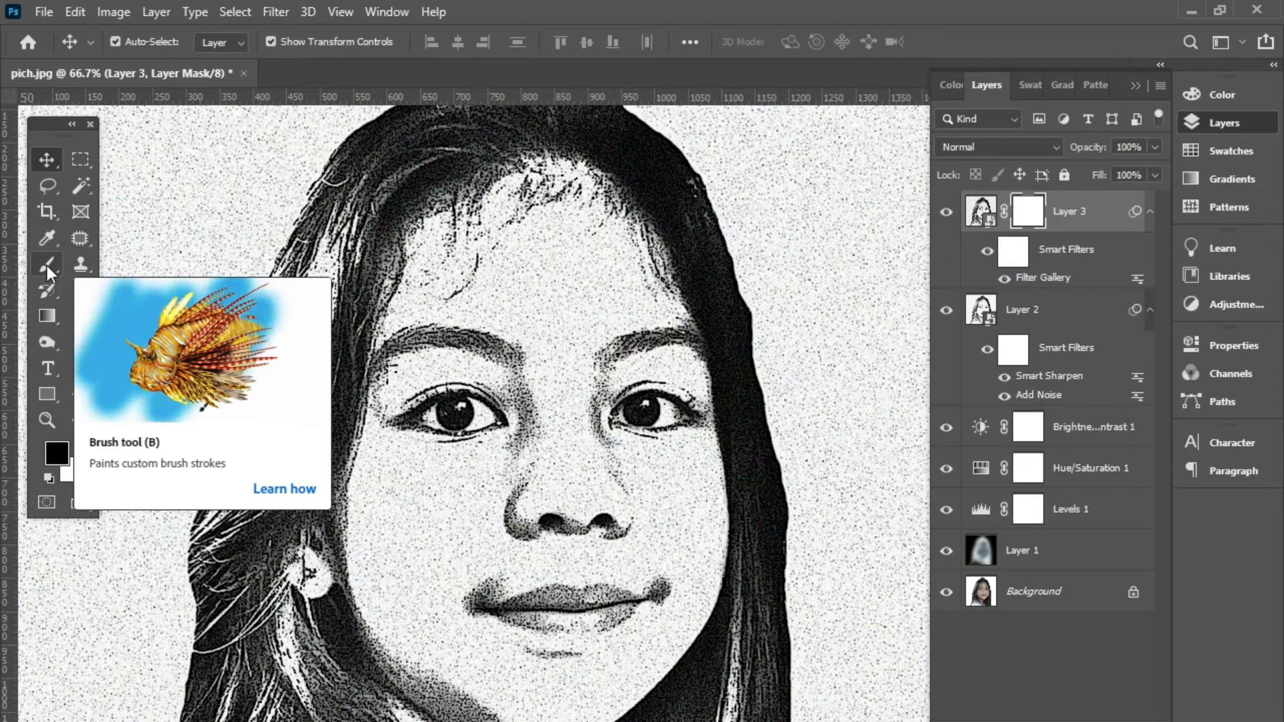
With the Brush tool, mask out dark forehead-hair streaks and texture between eyebrows and nose.
{"action": "left_click", "coordinate": [46, 266]}
{"action": "right_click", "coordinate": [47, 266]}
{"action": "left_click", "coordinate": [120, 264]}
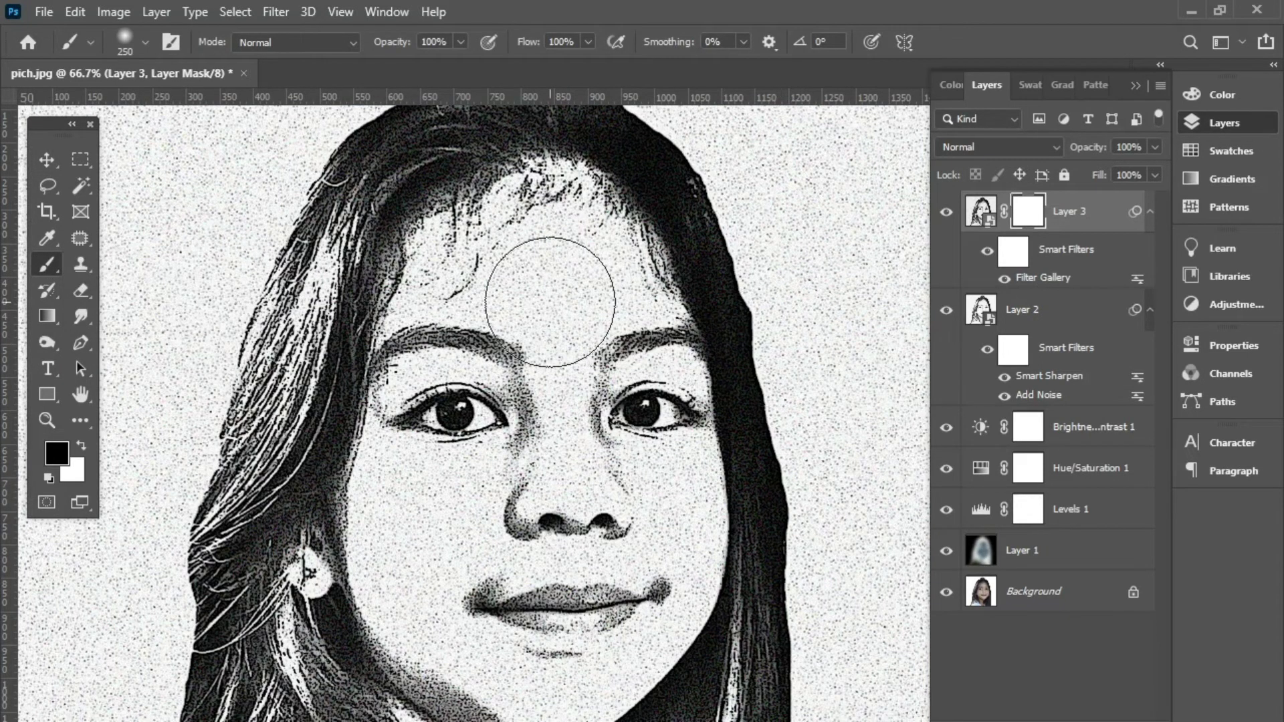
{"action": "key", "text": "bracketleft"}
{"action": "key", "text": "bracketleft"}
{"action": "mouse_move", "coordinate": [528, 214]}
{"action": "left_mouse_down"}
{"action": "mouse_move", "coordinate": [473, 266]}
{"action": "mouse_move", "coordinate": [524, 264]}
{"action": "left_mouse_up"}
{"action": "key", "text": "bracketleft"}
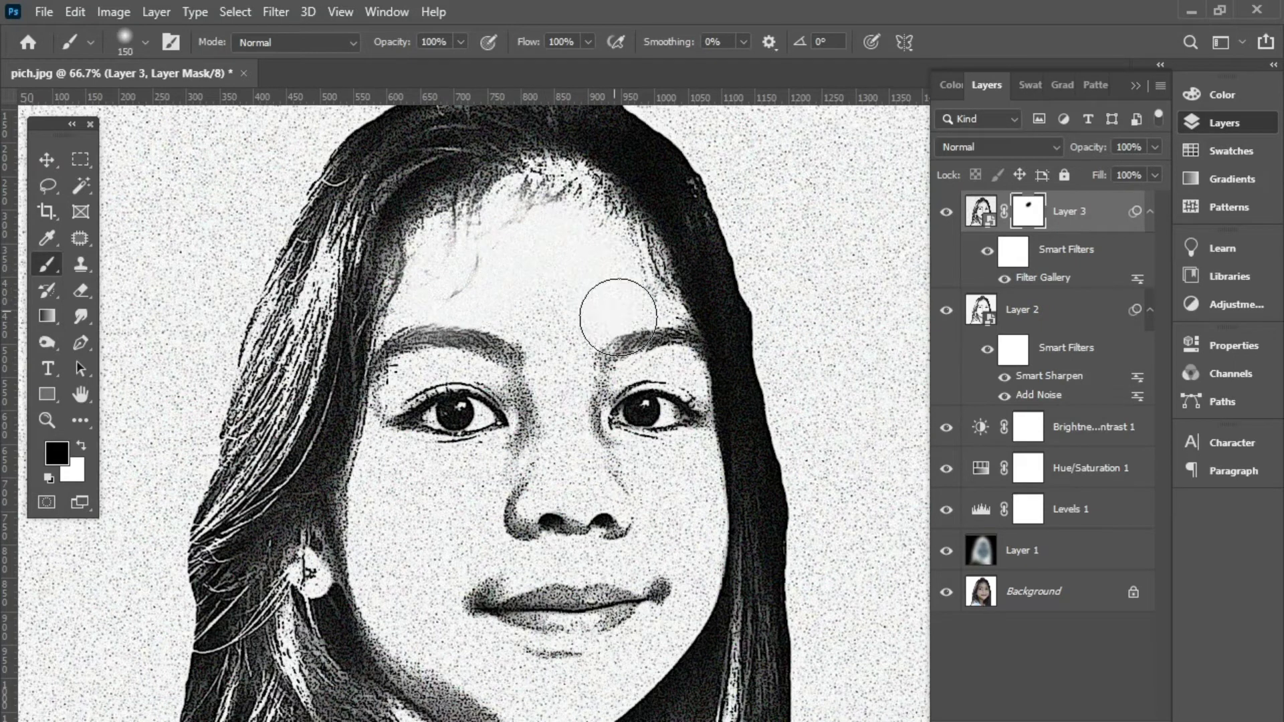
{"action": "mouse_move", "coordinate": [564, 350]}
{"action": "left_mouse_down"}
{"action": "mouse_move", "coordinate": [524, 343]}
{"action": "mouse_move", "coordinate": [504, 309]}
{"action": "mouse_move", "coordinate": [415, 529]}
{"action": "mouse_move", "coordinate": [395, 596]}
{"action": "mouse_move", "coordinate": [473, 673]}
{"action": "mouse_move", "coordinate": [672, 604]}
{"action": "mouse_move", "coordinate": [693, 479]}
{"action": "mouse_move", "coordinate": [630, 338]}
{"action": "mouse_move", "coordinate": [638, 487]}
{"action": "mouse_move", "coordinate": [564, 393]}
{"action": "left_mouse_up"}
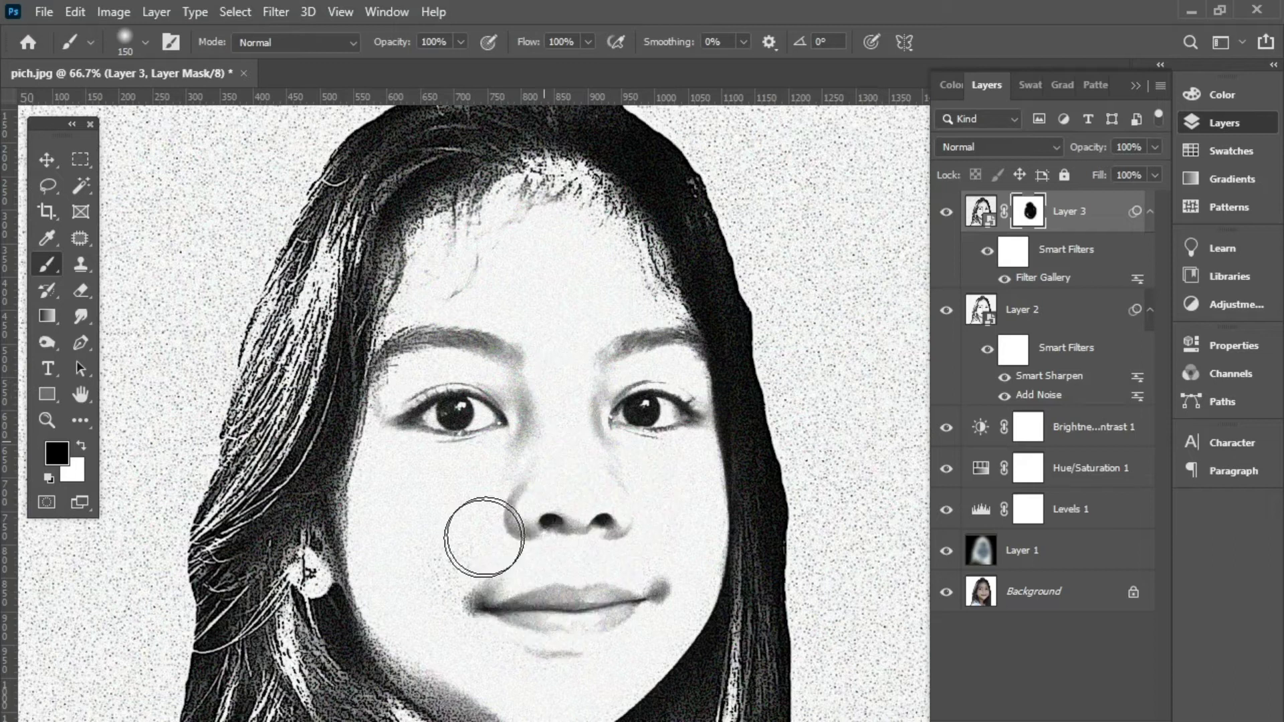
At brush size 100, lighten the forehead hair, left jawline, neck and shoulder hair edge.
{"action": "key", "text": "bracketleft"}
{"action": "key", "text": "bracketleft"}
{"action": "mouse_move", "coordinate": [523, 222]}
{"action": "left_mouse_down"}
{"action": "mouse_move", "coordinate": [584, 204]}
{"action": "mouse_move", "coordinate": [436, 286]}
{"action": "mouse_move", "coordinate": [435, 265]}
{"action": "mouse_move", "coordinate": [509, 688]}
{"action": "left_mouse_up"}
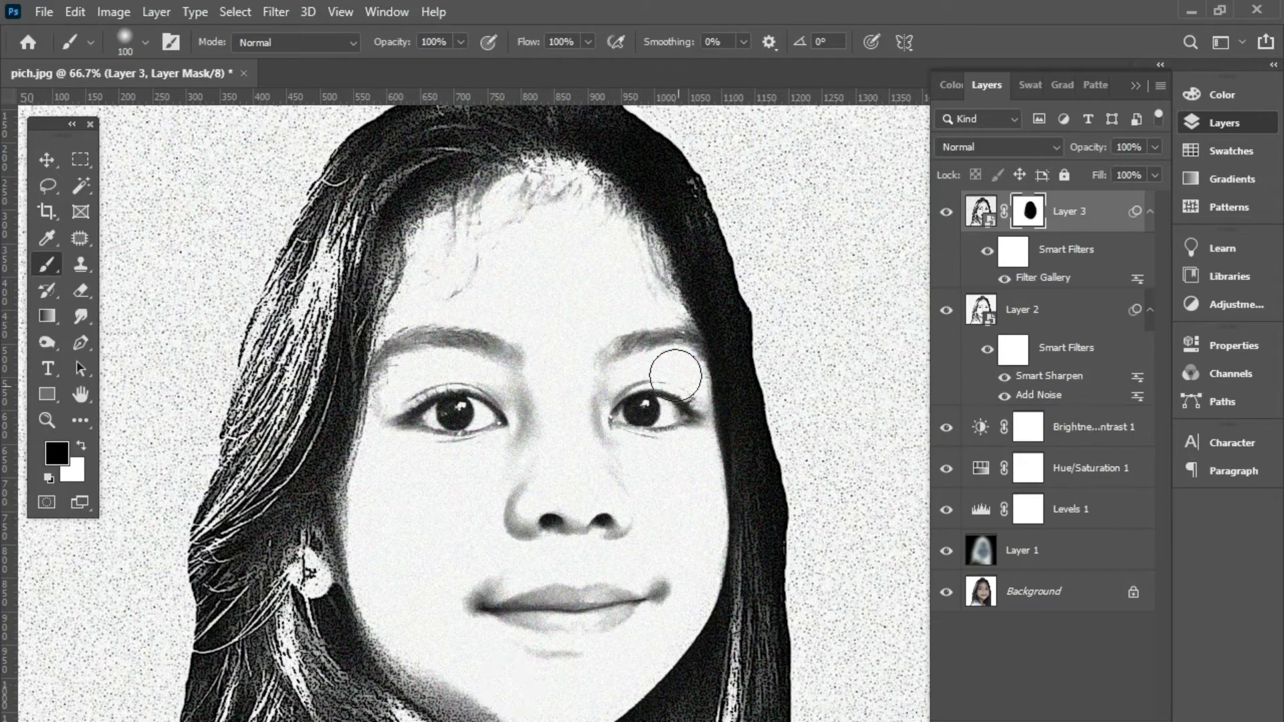
{"action": "left_click_drag", "start_coordinate": [533, 639], "coordinate": [585, 311]}
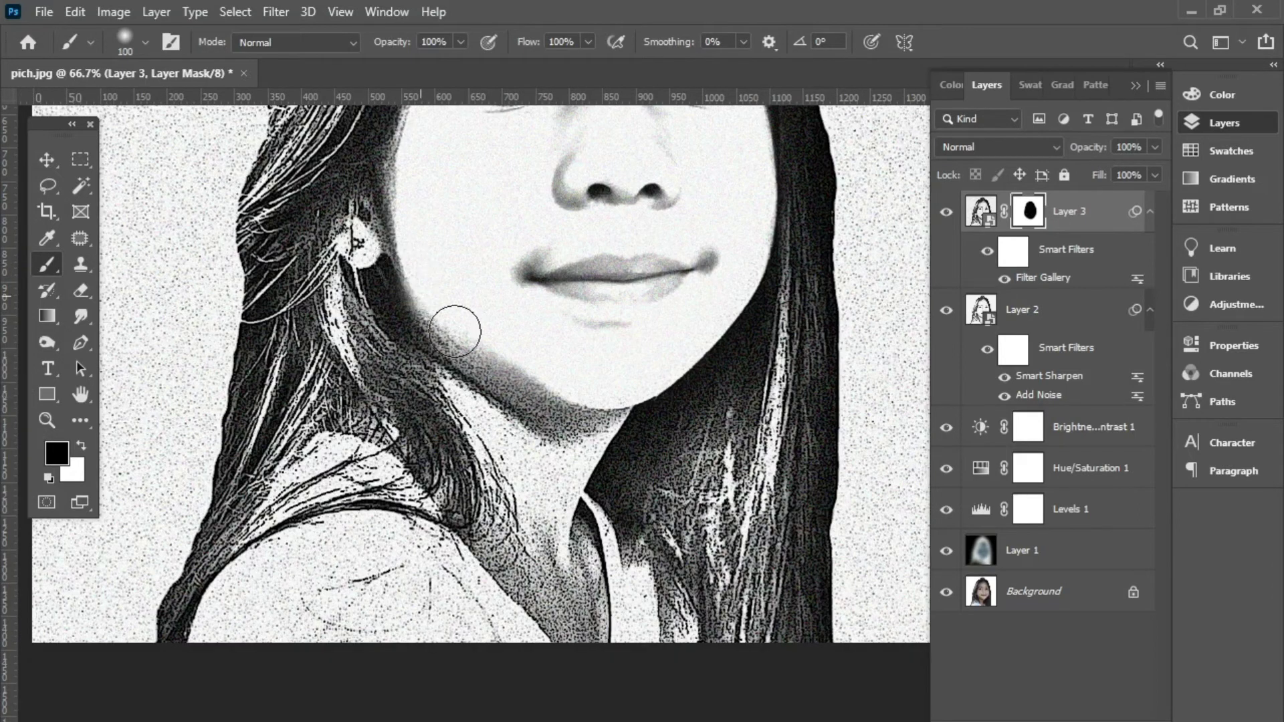
{"action": "mouse_move", "coordinate": [454, 331]}
{"action": "left_mouse_down"}
{"action": "mouse_move", "coordinate": [603, 405]}
{"action": "mouse_move", "coordinate": [625, 662]}
{"action": "left_mouse_up"}
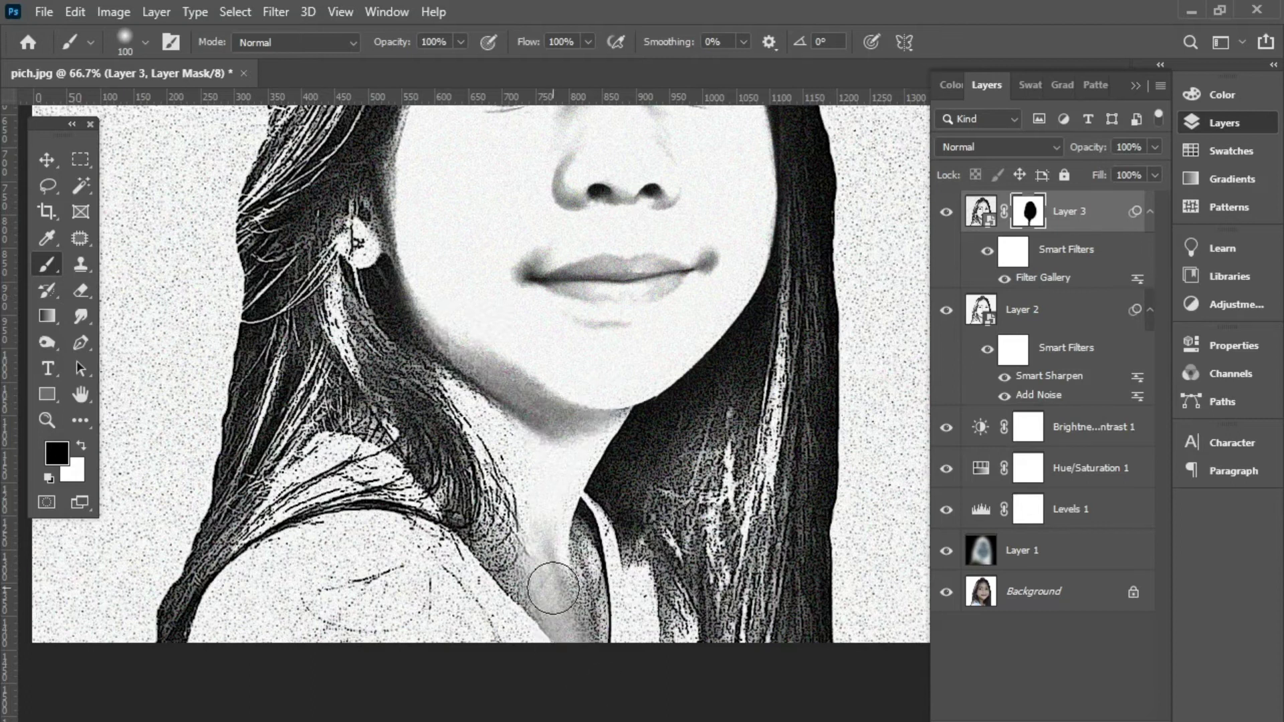
{"action": "mouse_move", "coordinate": [522, 440]}
{"action": "left_mouse_down"}
{"action": "mouse_move", "coordinate": [445, 593]}
{"action": "mouse_move", "coordinate": [194, 630]}
{"action": "mouse_move", "coordinate": [267, 562]}
{"action": "mouse_move", "coordinate": [511, 637]}
{"action": "mouse_move", "coordinate": [278, 625]}
{"action": "mouse_move", "coordinate": [299, 560]}
{"action": "mouse_move", "coordinate": [545, 631]}
{"action": "mouse_move", "coordinate": [689, 695]}
{"action": "left_mouse_up"}
{"action": "left_click_drag", "start_coordinate": [435, 624], "coordinate": [436, 665]}
{"action": "left_click_drag", "start_coordinate": [559, 436], "coordinate": [630, 494]}
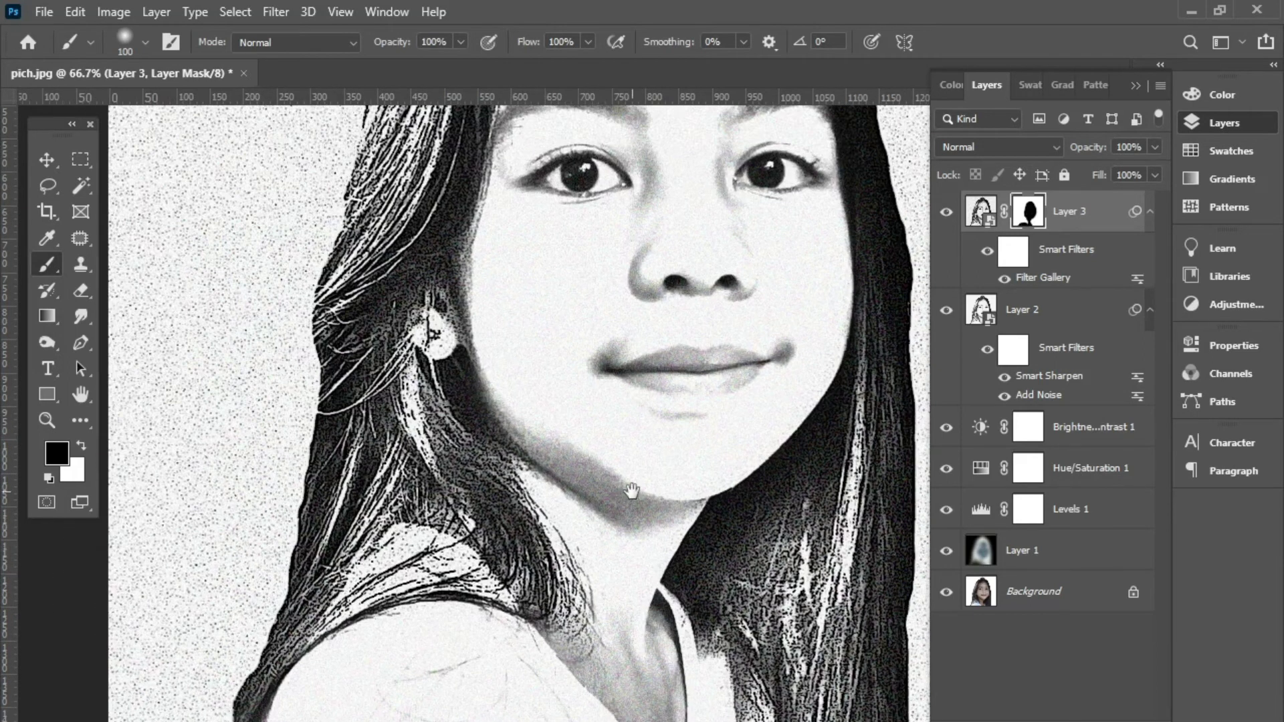
{"action": "left_click_drag", "start_coordinate": [718, 396], "coordinate": [459, 596]}
{"action": "mouse_move", "coordinate": [466, 369]}
{"action": "left_mouse_down"}
{"action": "mouse_move", "coordinate": [471, 443]}
{"action": "mouse_move", "coordinate": [434, 530]}
{"action": "left_mouse_up"}
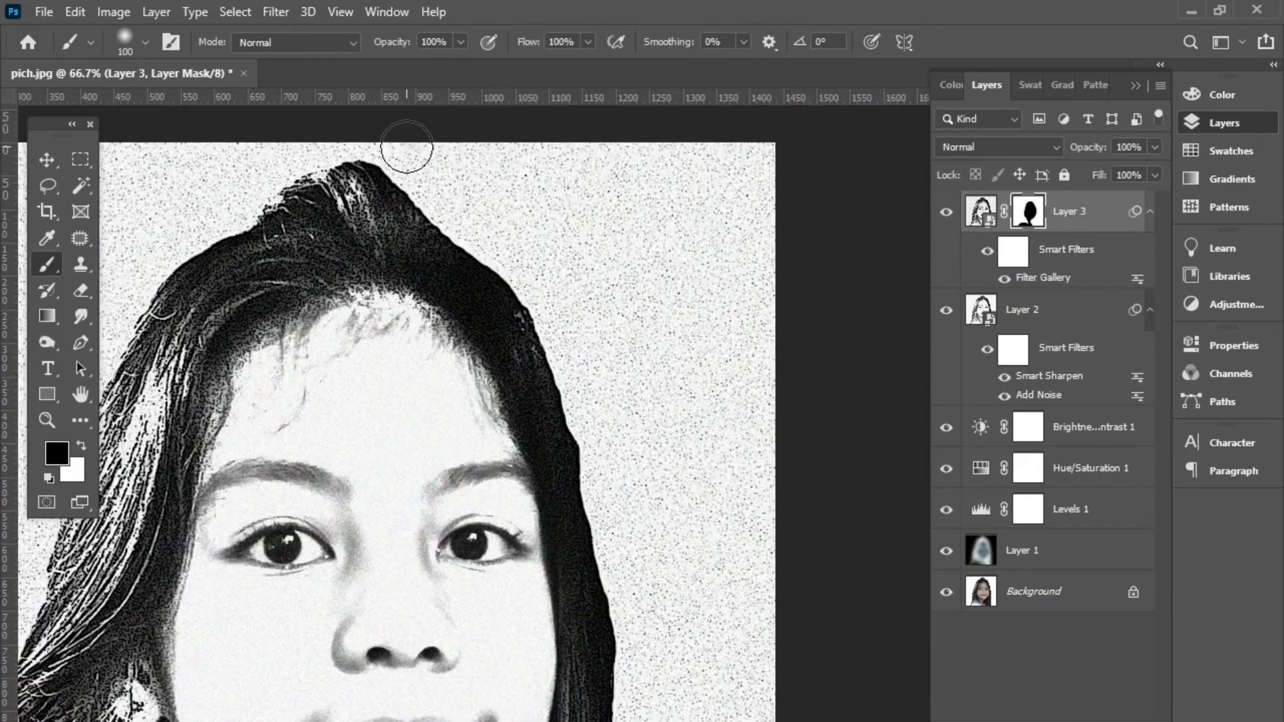
At brush size 150, paint out the background speckles to the right of the hair.
{"action": "key", "text": "bracketright"}
{"action": "key", "text": "bracketright"}
{"action": "left_click_drag", "start_coordinate": [760, 143], "coordinate": [625, 180]}
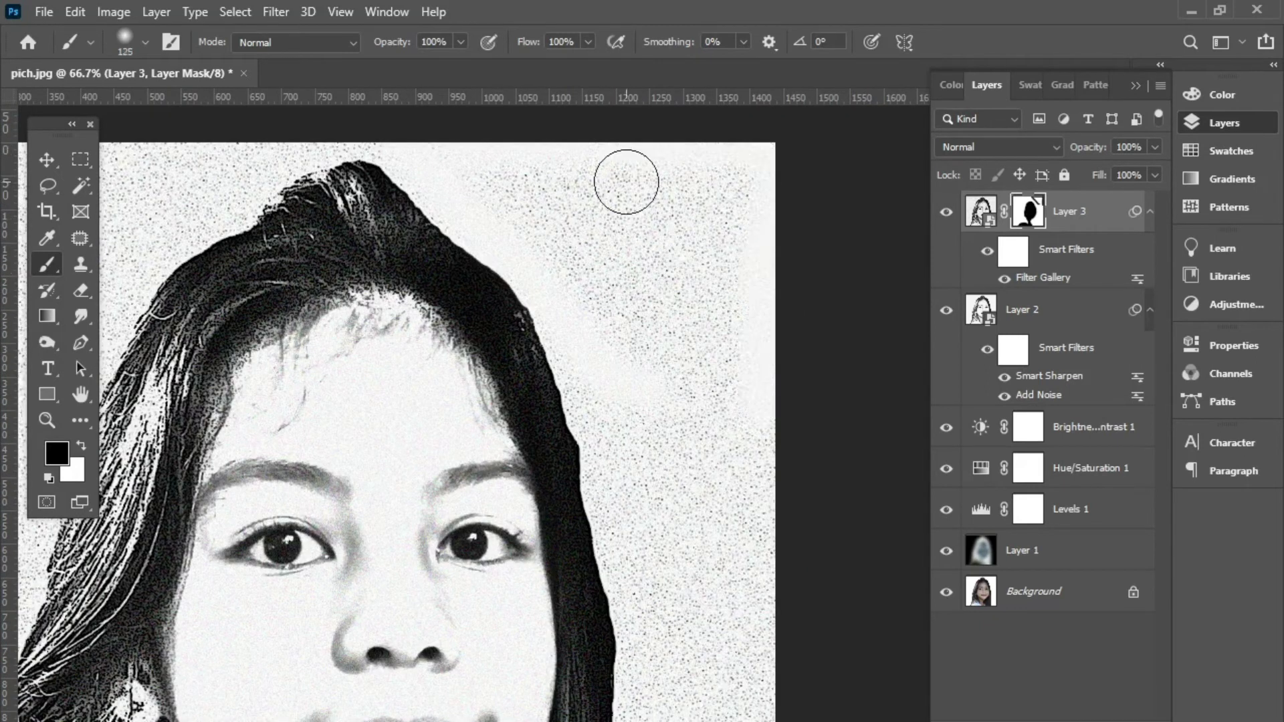
{"action": "mouse_move", "coordinate": [736, 445]}
{"action": "left_mouse_down"}
{"action": "mouse_move", "coordinate": [716, 373]}
{"action": "mouse_move", "coordinate": [619, 307]}
{"action": "mouse_move", "coordinate": [633, 275]}
{"action": "mouse_move", "coordinate": [591, 334]}
{"action": "mouse_move", "coordinate": [558, 157]}
{"action": "left_mouse_up"}
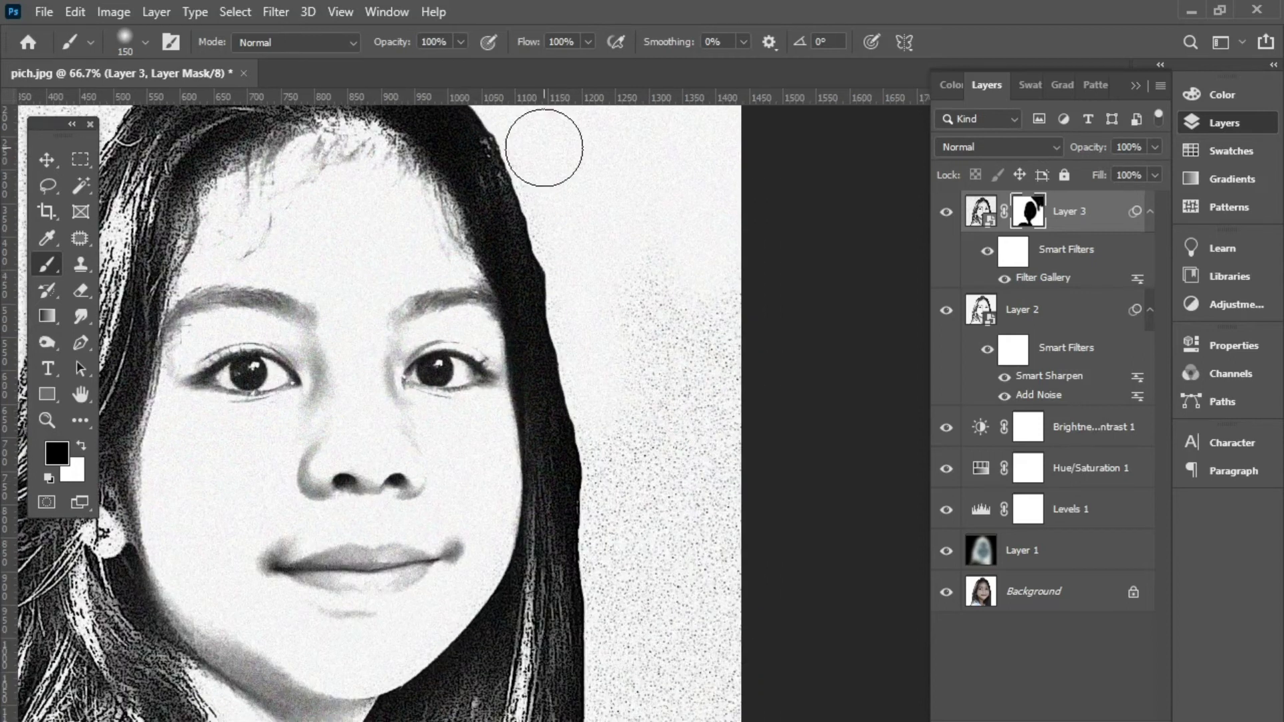
{"action": "scroll", "coordinate": [657, 435], "scroll_direction": "down", "scroll_amount": 3}
{"action": "scroll", "coordinate": [658, 361], "scroll_direction": "down", "scroll_amount": 1}
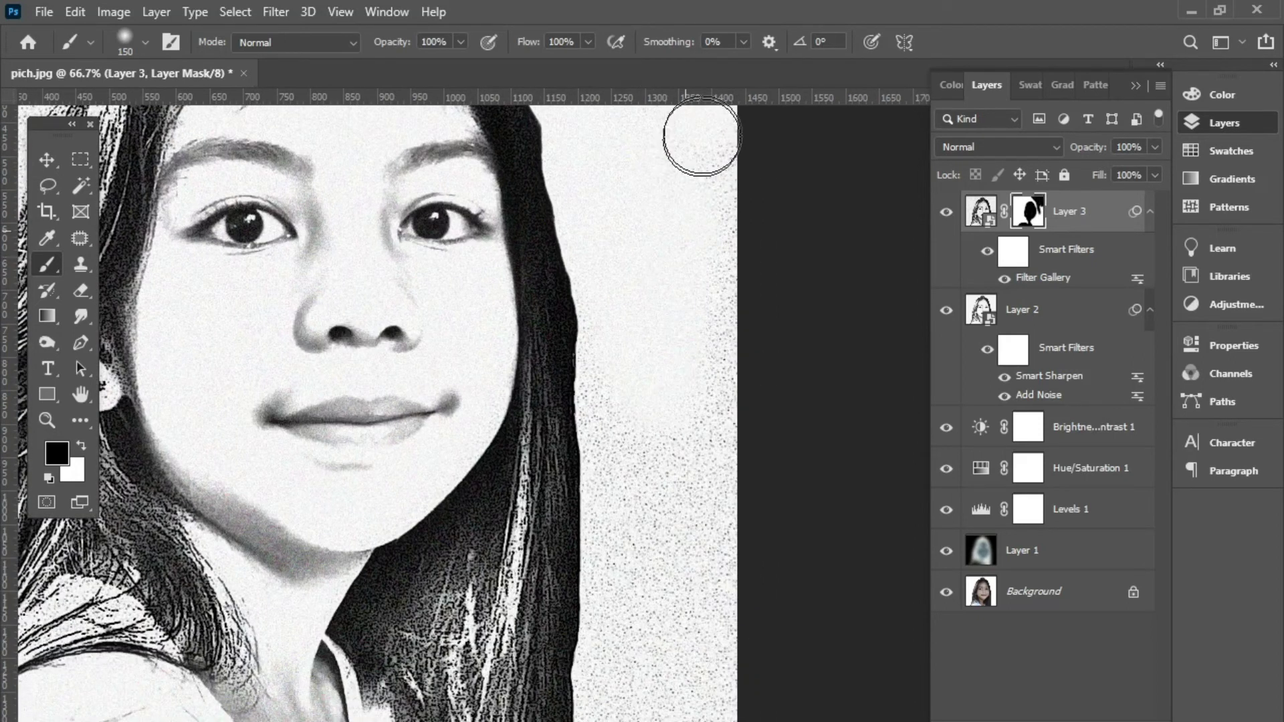
{"action": "scroll", "coordinate": [702, 547], "scroll_direction": "down", "scroll_amount": 2}
{"action": "mouse_move", "coordinate": [616, 328]}
{"action": "left_mouse_down"}
{"action": "mouse_move", "coordinate": [615, 687]}
{"action": "mouse_move", "coordinate": [729, 702]}
{"action": "left_mouse_up"}
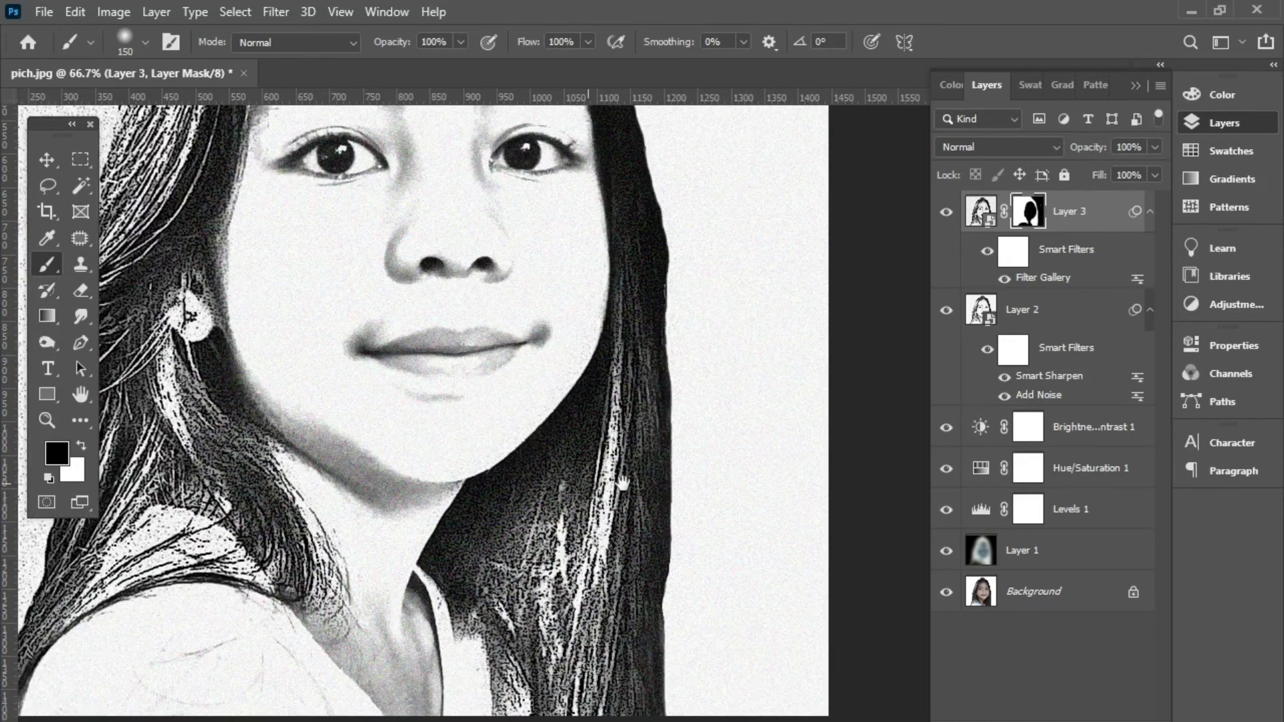
Clear speckles from the left background and left hair edge, then zoom out to the whole image.
{"action": "left_click_drag", "start_coordinate": [80, 633], "coordinate": [406, 612]}
{"action": "mouse_move", "coordinate": [354, 695]}
{"action": "left_mouse_down"}
{"action": "mouse_move", "coordinate": [321, 679]}
{"action": "mouse_move", "coordinate": [324, 346]}
{"action": "mouse_move", "coordinate": [436, 352]}
{"action": "mouse_move", "coordinate": [401, 573]}
{"action": "mouse_move", "coordinate": [314, 678]}
{"action": "left_mouse_up"}
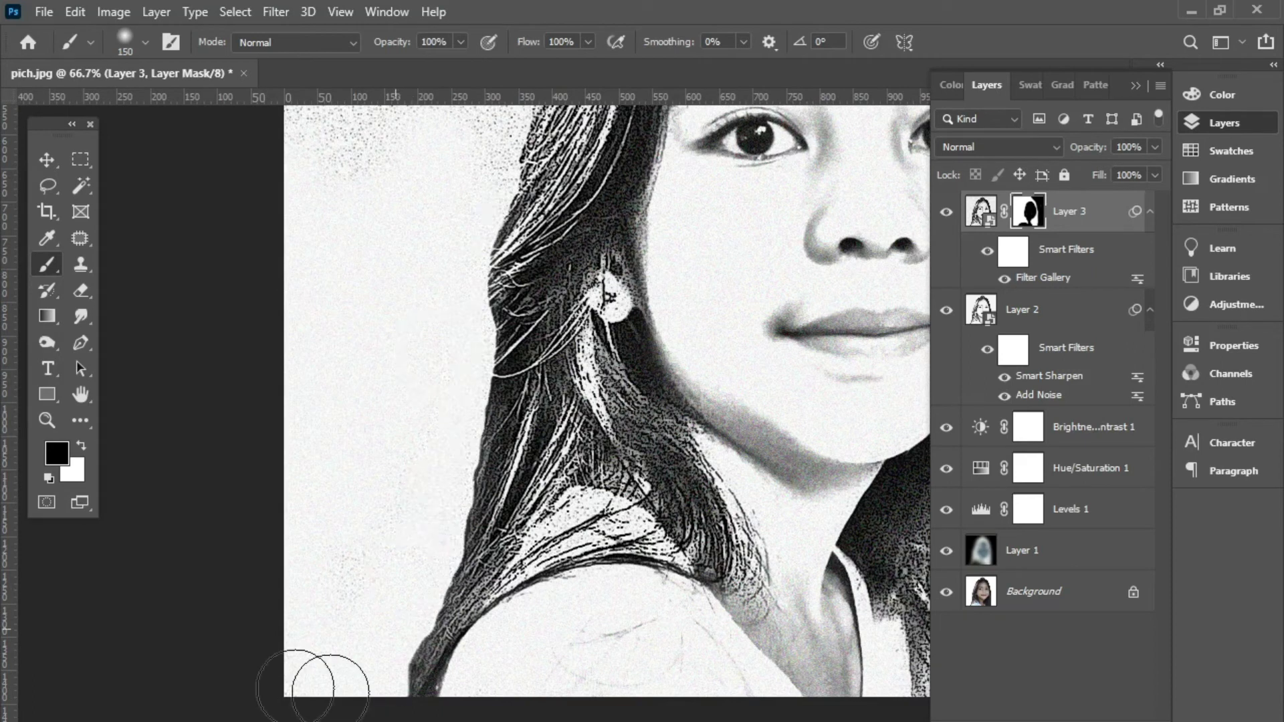
{"action": "mouse_move", "coordinate": [236, 342]}
{"action": "left_mouse_down"}
{"action": "mouse_move", "coordinate": [264, 585]}
{"action": "mouse_move", "coordinate": [781, 132]}
{"action": "left_mouse_up"}
{"action": "mouse_move", "coordinate": [664, 80]}
{"action": "left_mouse_down"}
{"action": "mouse_move", "coordinate": [654, 100]}
{"action": "mouse_move", "coordinate": [653, 74]}
{"action": "left_mouse_up"}
{"action": "left_click_drag", "start_coordinate": [287, 601], "coordinate": [434, 321]}
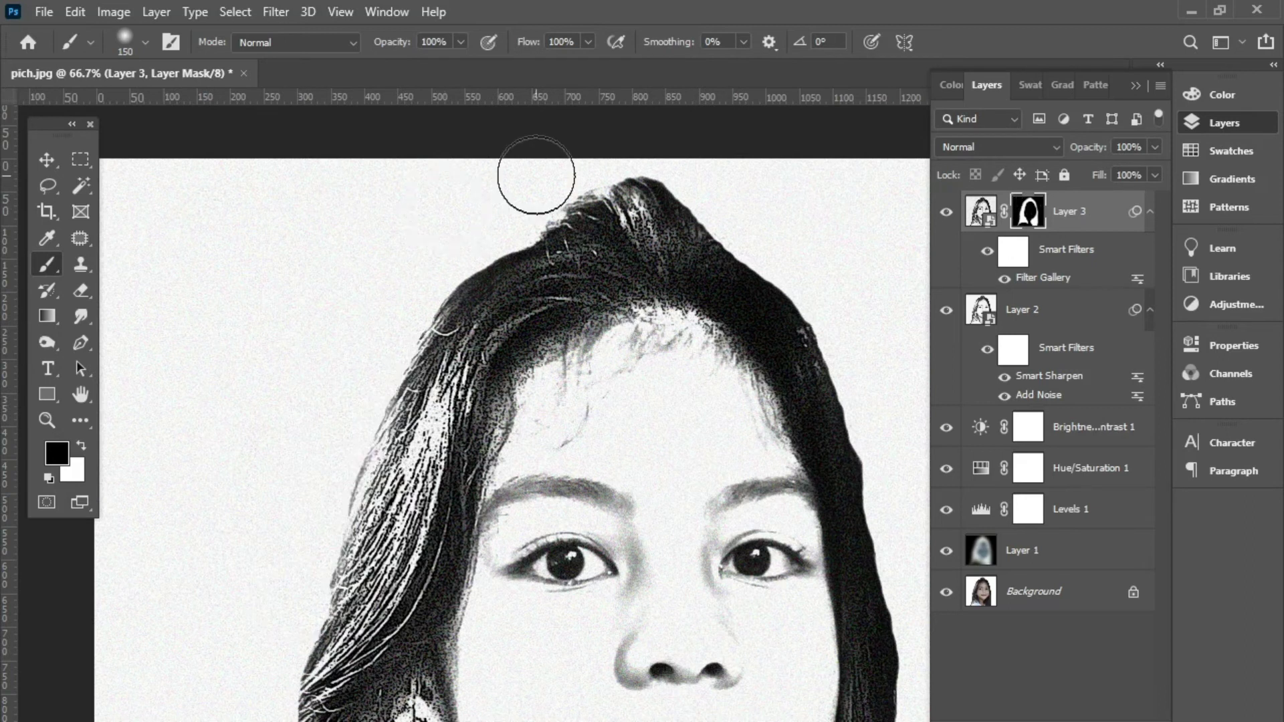
{"action": "scroll", "coordinate": [254, 461], "scroll_direction": "down", "scroll_amount": 5}
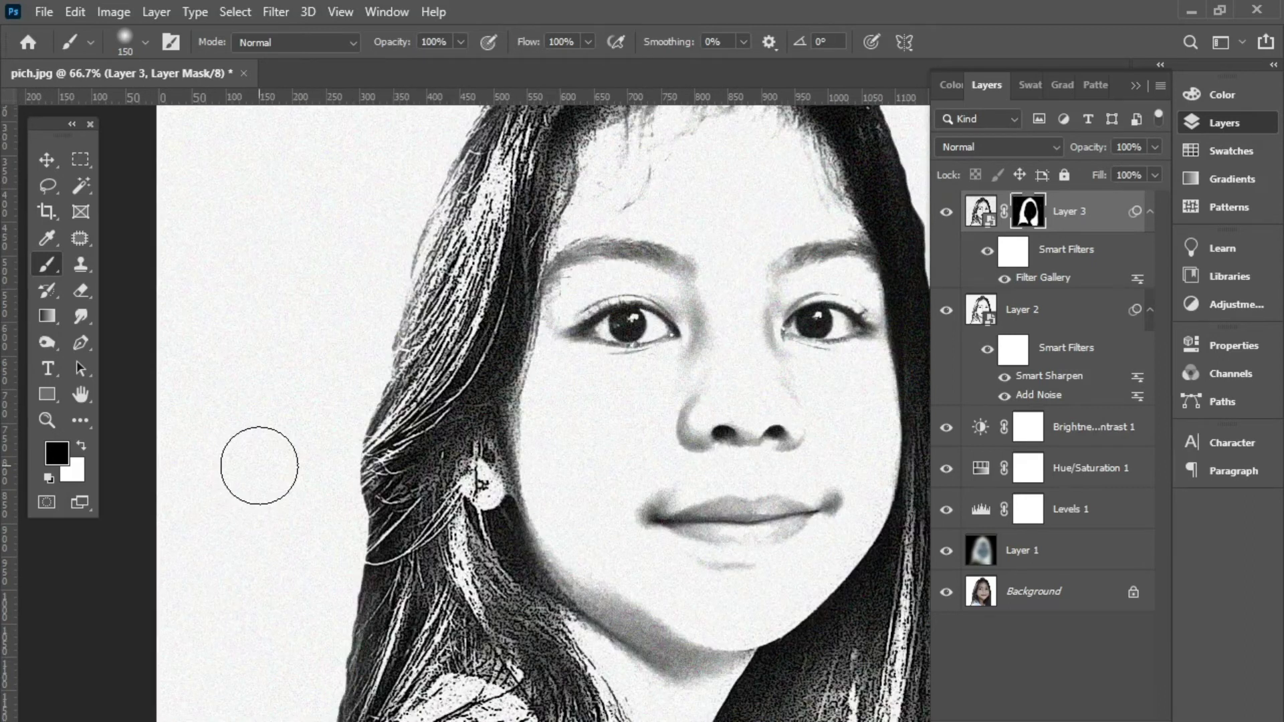
{"action": "key", "text": "ctrl+minus"}
{"action": "key", "text": "ctrl+minus"}
Zoom in on the left eye and prepare a small brush with swapped colours on Layer 3's mask.
{"action": "key", "text": "v"}
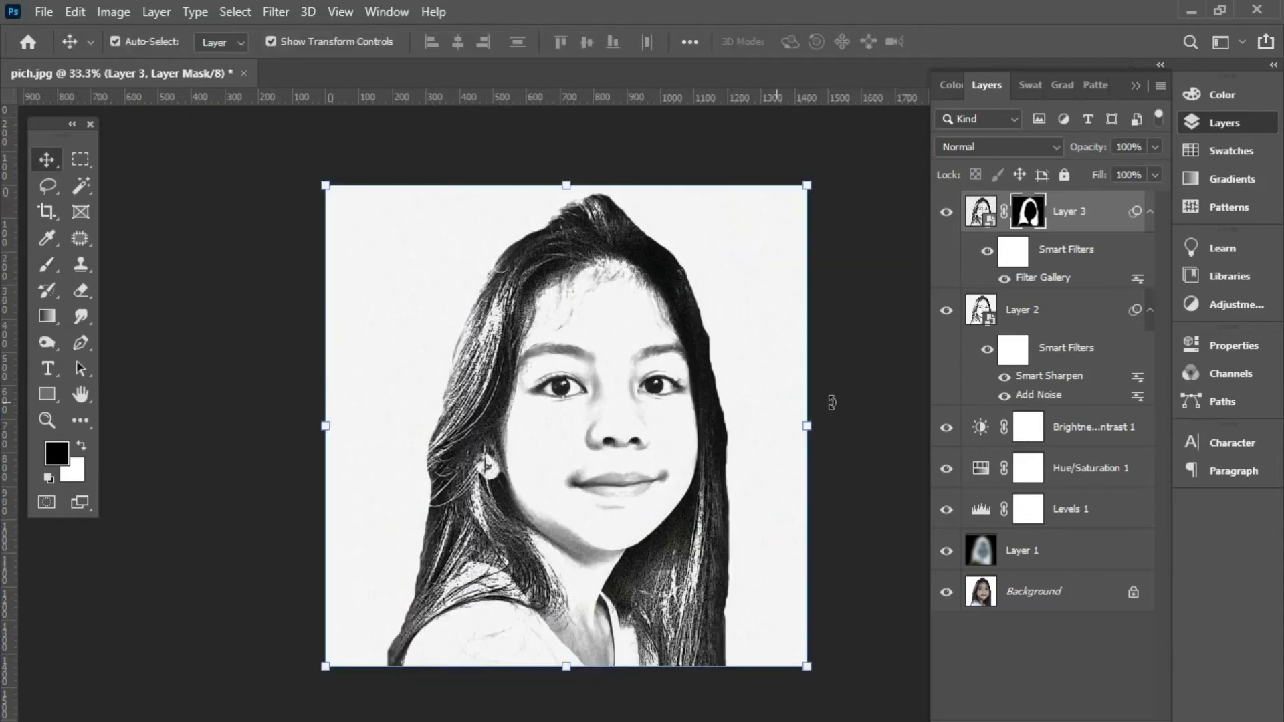
{"action": "key", "text": "ctrl+plus"}
{"action": "key", "text": "ctrl+plus"}
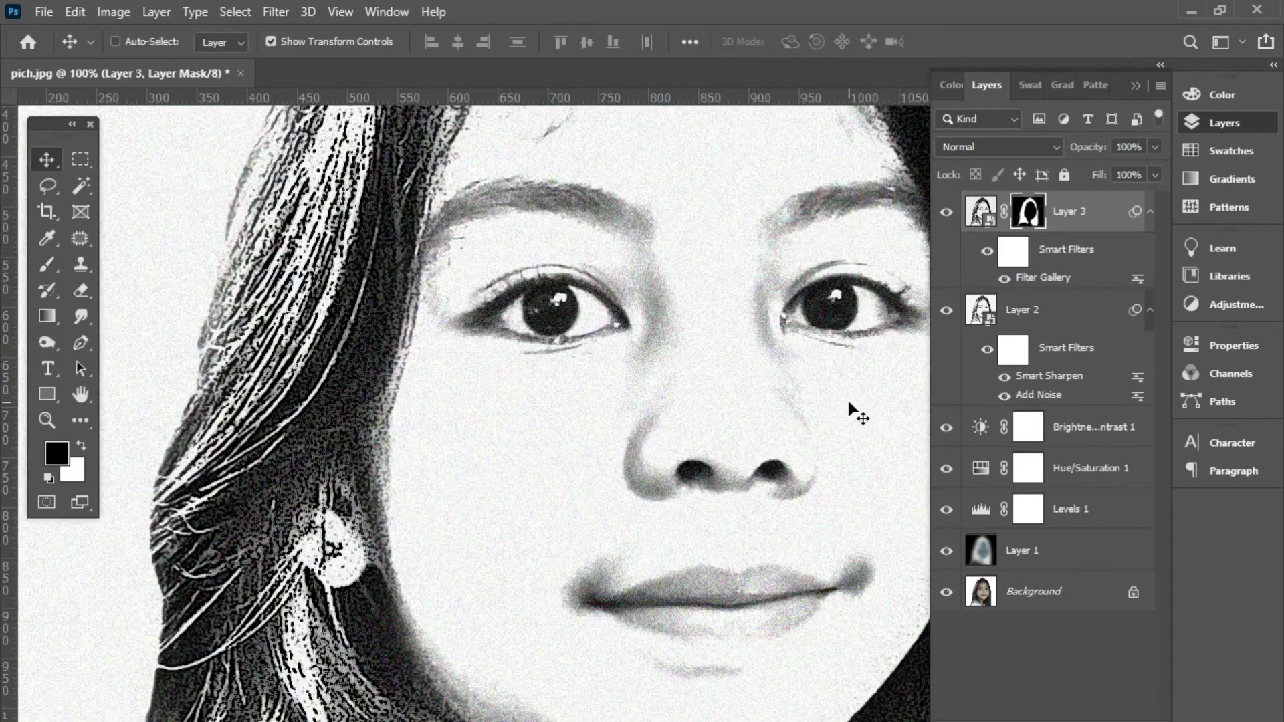
{"action": "key", "text": "ctrl+plus"}
{"action": "key", "text": "ctrl+plus"}
{"action": "key", "text": "ctrl+plus"}
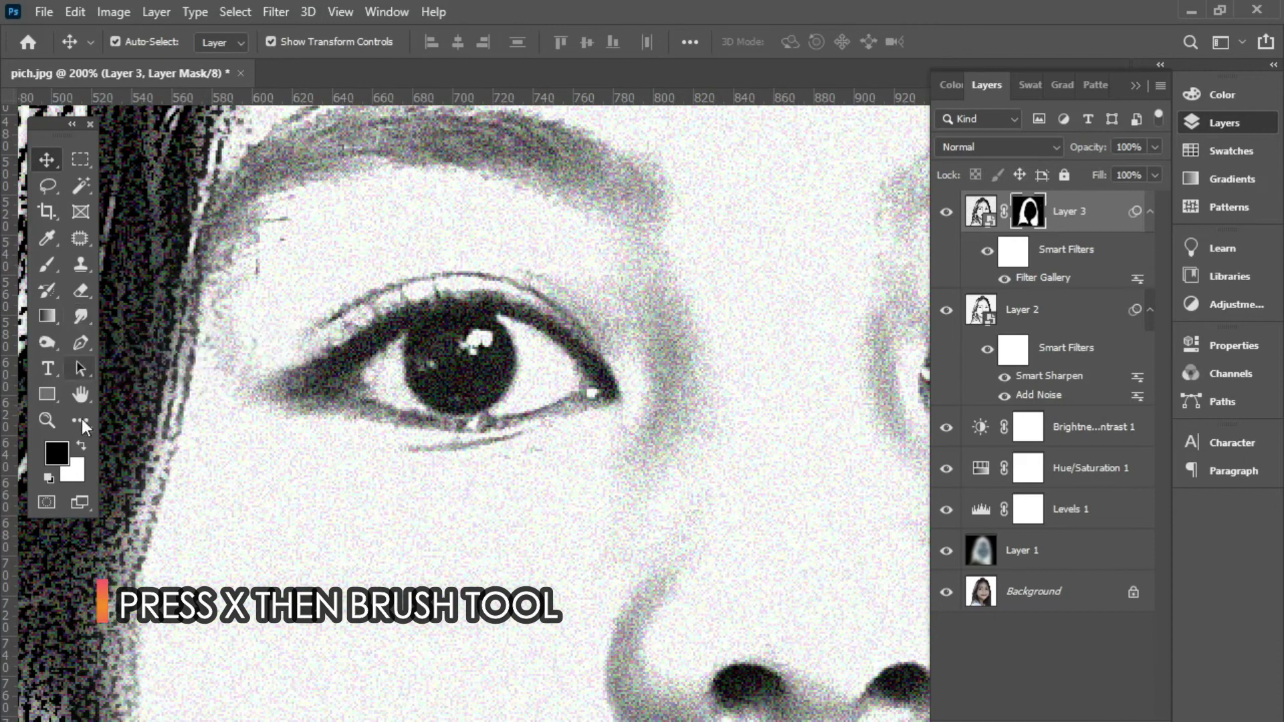
{"action": "left_click", "coordinate": [48, 263]}
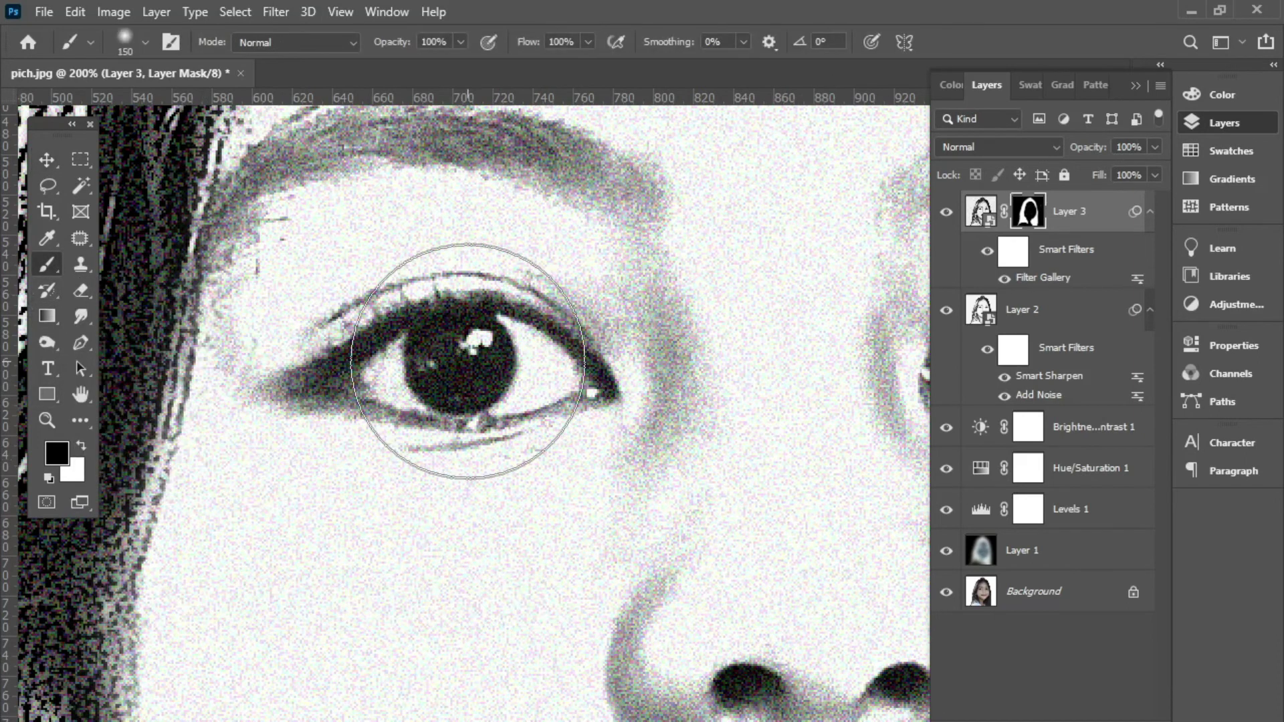
{"action": "key", "text": "bracketleft"}
{"action": "key", "text": "d"}
{"action": "key", "text": "x"}
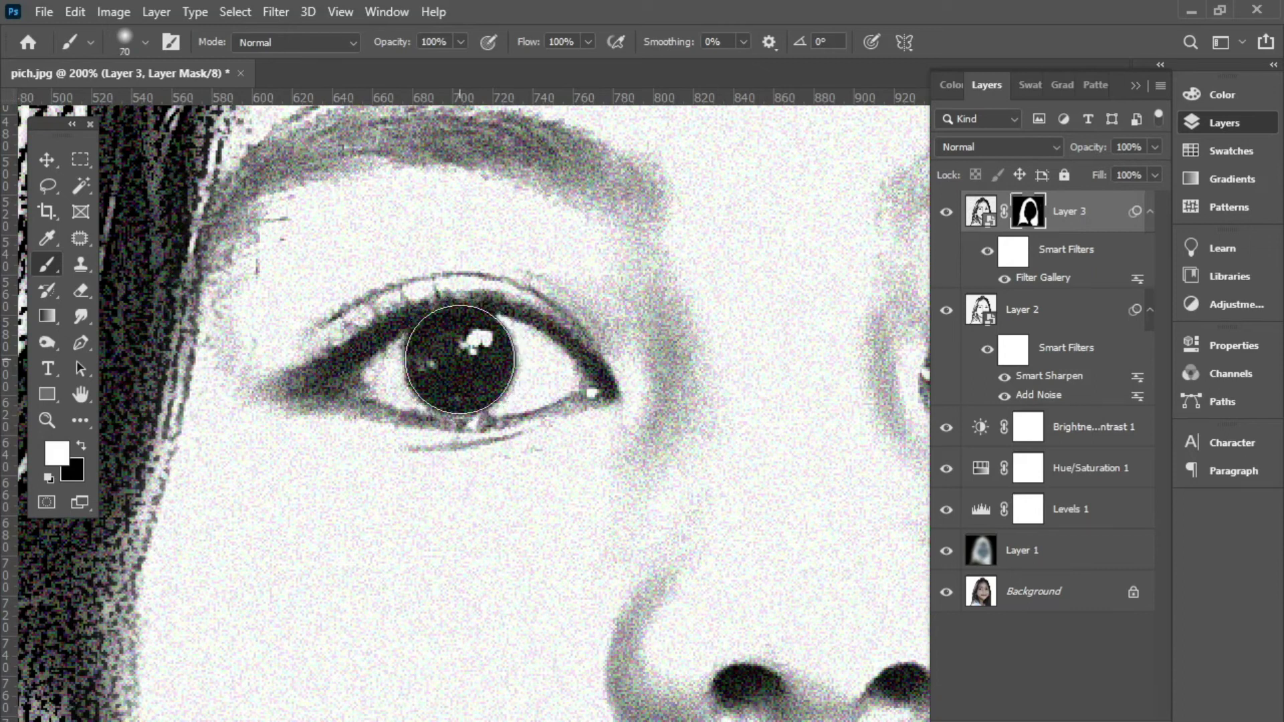
{"action": "key", "text": "bracketleft"}
{"action": "key", "text": "bracketleft"}
{"action": "key", "text": "bracketleft"}
{"action": "key", "text": "bracketleft"}
Darken both left eyelids, the right lower eyelid and the right iris edge, then zoom out.
{"action": "left_click_drag", "start_coordinate": [359, 347], "coordinate": [612, 391]}
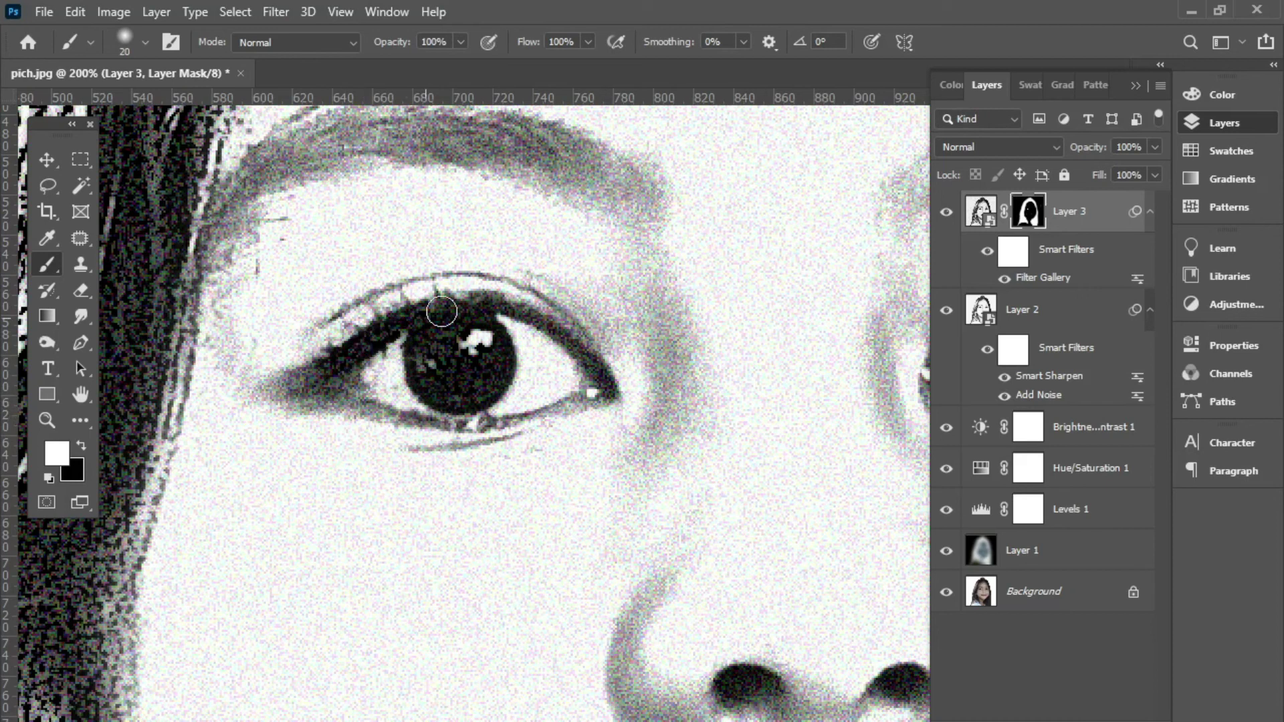
{"action": "mouse_move", "coordinate": [294, 388]}
{"action": "left_mouse_down"}
{"action": "mouse_move", "coordinate": [420, 417]}
{"action": "mouse_move", "coordinate": [546, 420]}
{"action": "left_mouse_up"}
{"action": "key", "text": "bracketleft"}
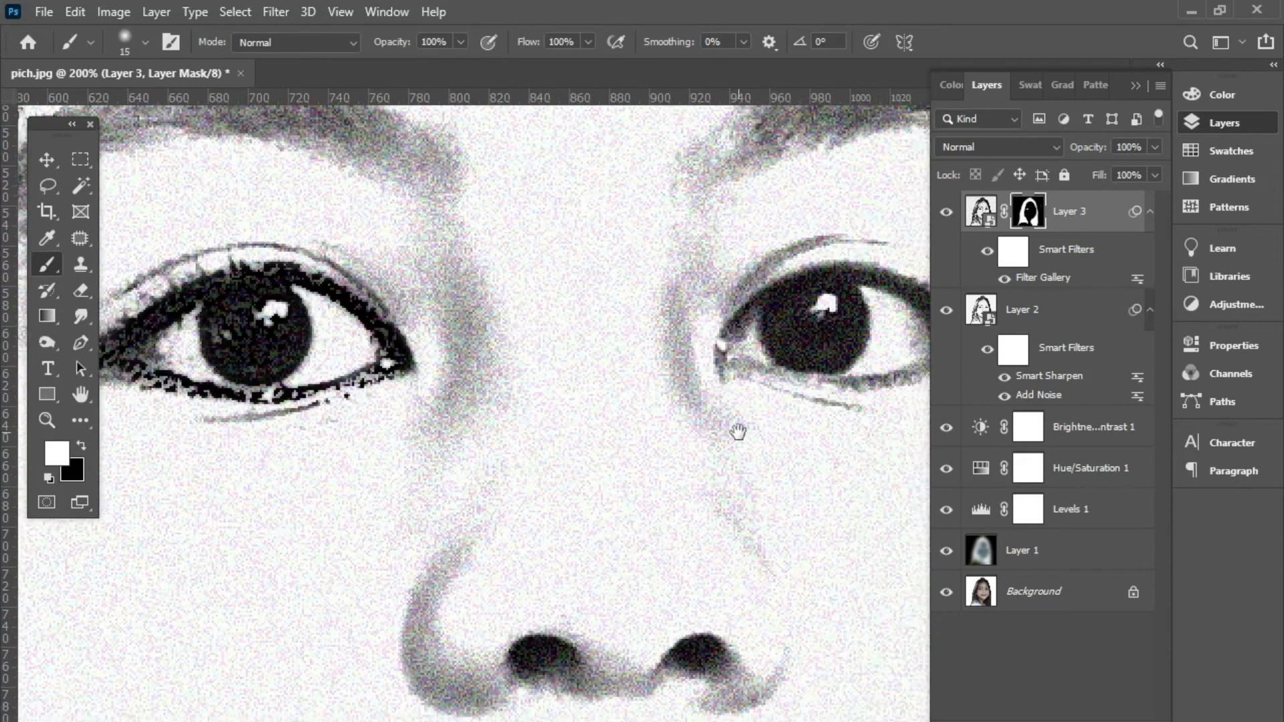
{"action": "mouse_move", "coordinate": [761, 621]}
{"action": "left_mouse_down"}
{"action": "mouse_move", "coordinate": [614, 325]}
{"action": "mouse_move", "coordinate": [687, 306]}
{"action": "mouse_move", "coordinate": [812, 326]}
{"action": "mouse_move", "coordinate": [889, 368]}
{"action": "left_mouse_up"}
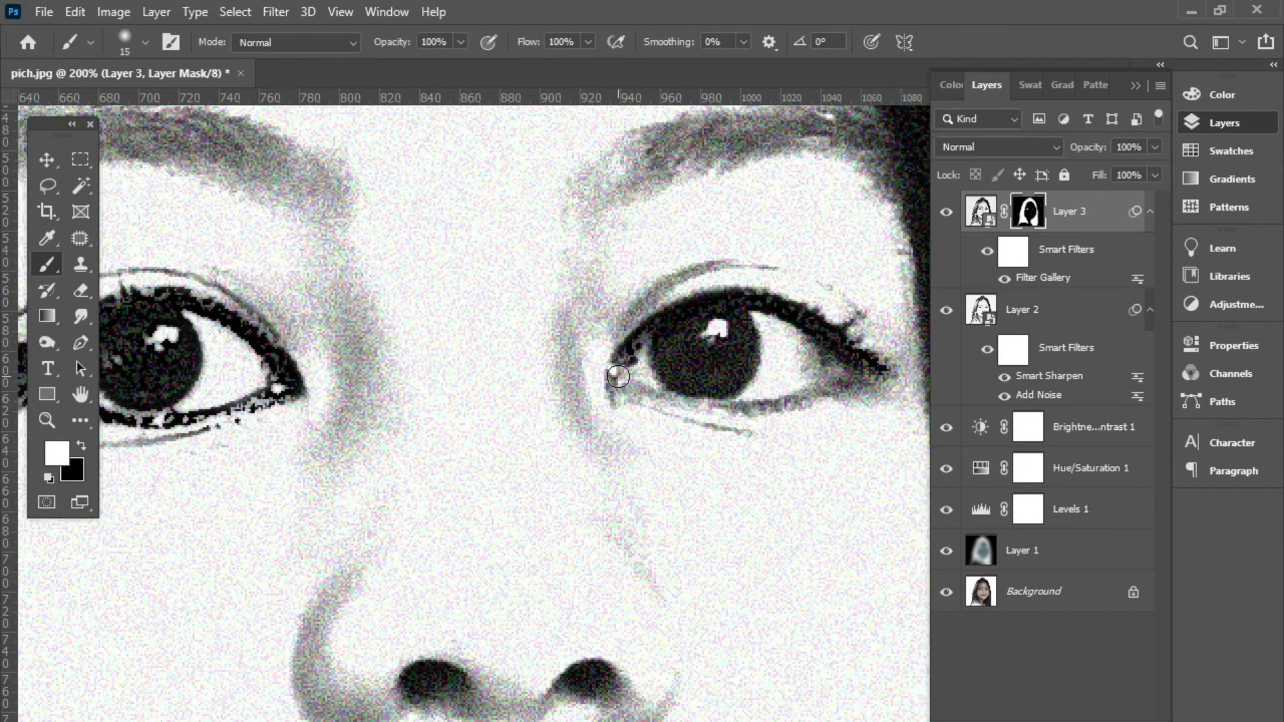
{"action": "mouse_move", "coordinate": [633, 392]}
{"action": "left_mouse_down"}
{"action": "mouse_move", "coordinate": [811, 401]}
{"action": "mouse_move", "coordinate": [783, 383]}
{"action": "left_mouse_up"}
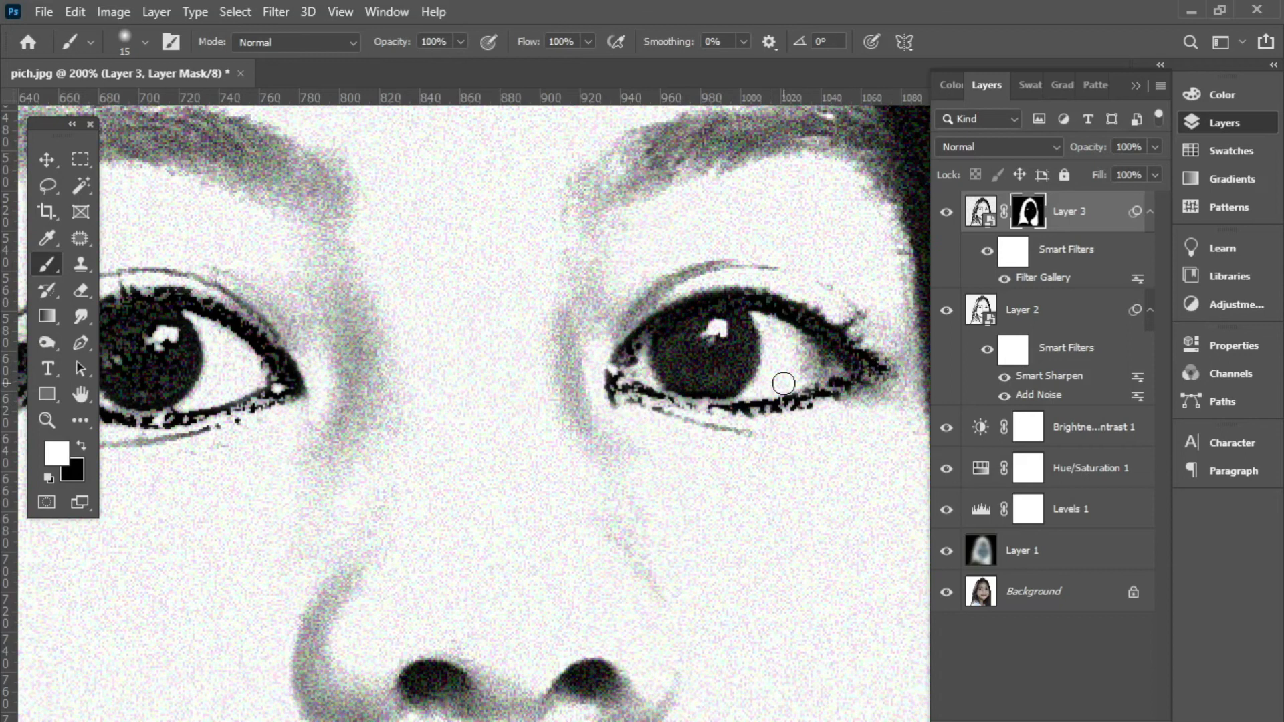
{"action": "left_click_drag", "start_coordinate": [743, 333], "coordinate": [739, 391]}
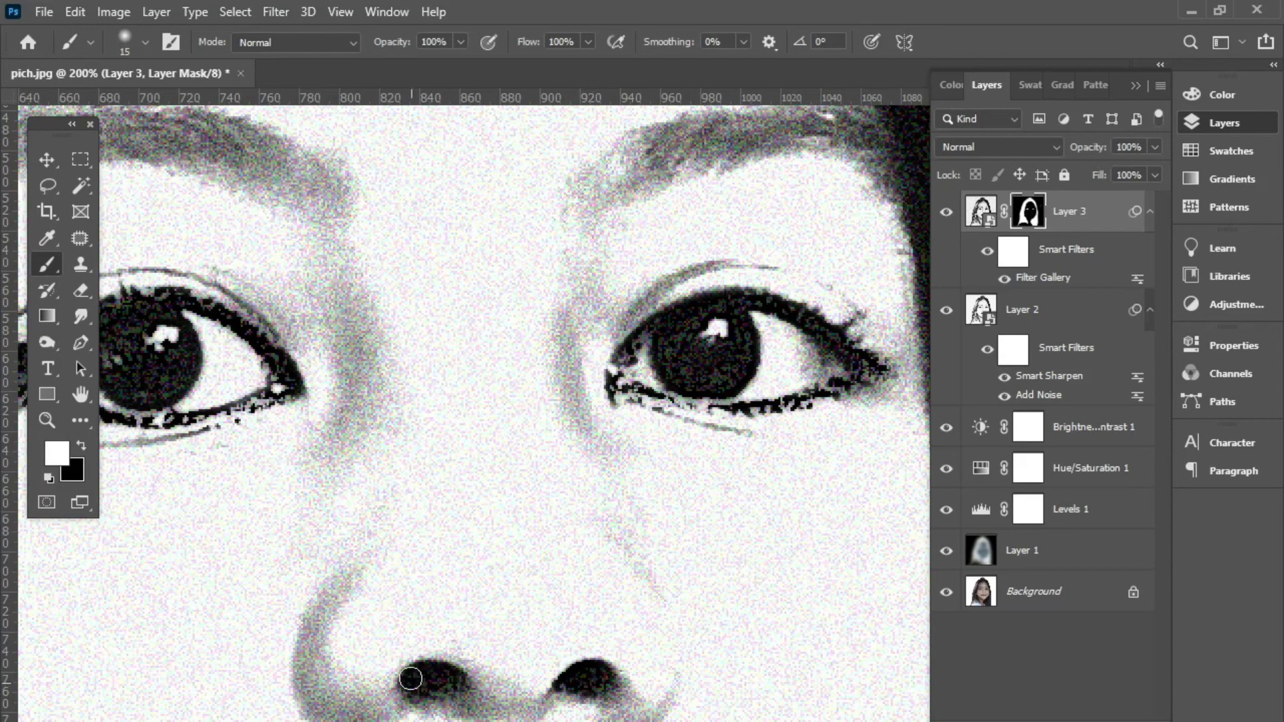
{"action": "key", "text": "ctrl+minus"}
{"action": "key", "text": "ctrl+minus"}
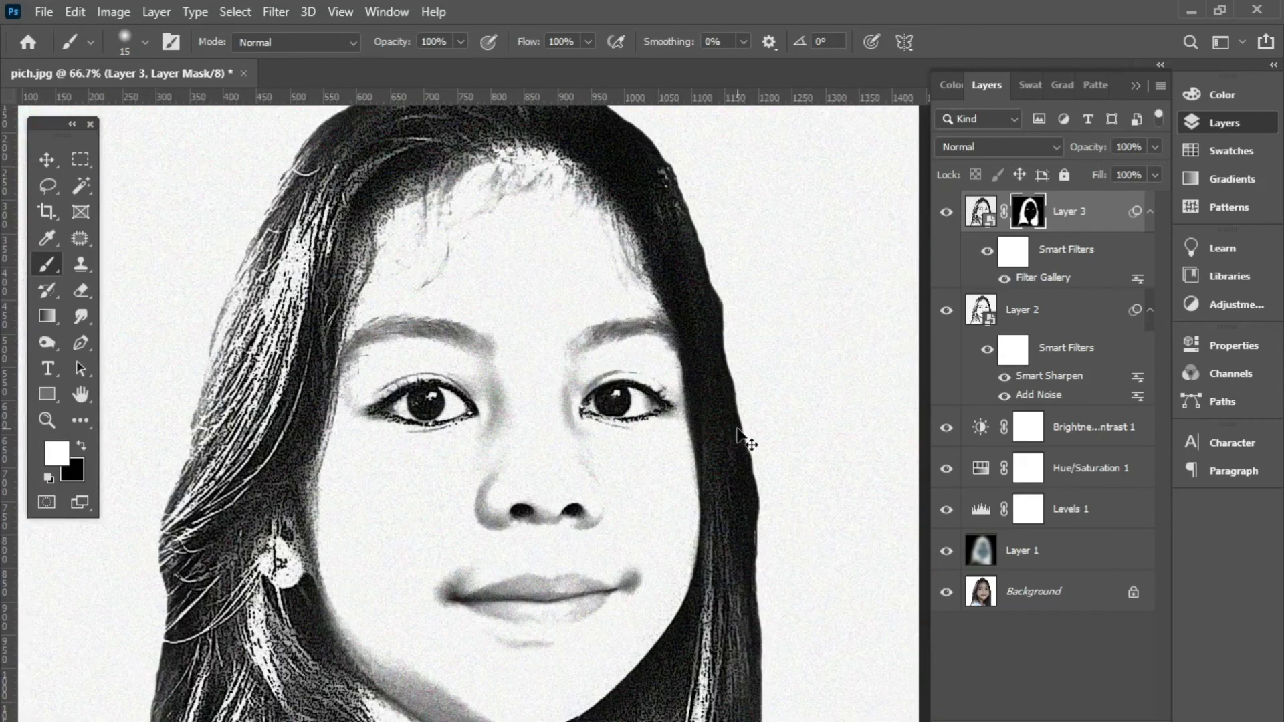
Deselect the layer, hide all panels, and view the sketch in Full Screen Mode slightly zoomed in.
{"action": "key", "text": "ctrl+minus"}
{"action": "key", "text": "v"}
{"action": "key", "text": "x"}
{"action": "left_click", "coordinate": [854, 560]}
{"action": "key", "text": "ctrl+minus"}
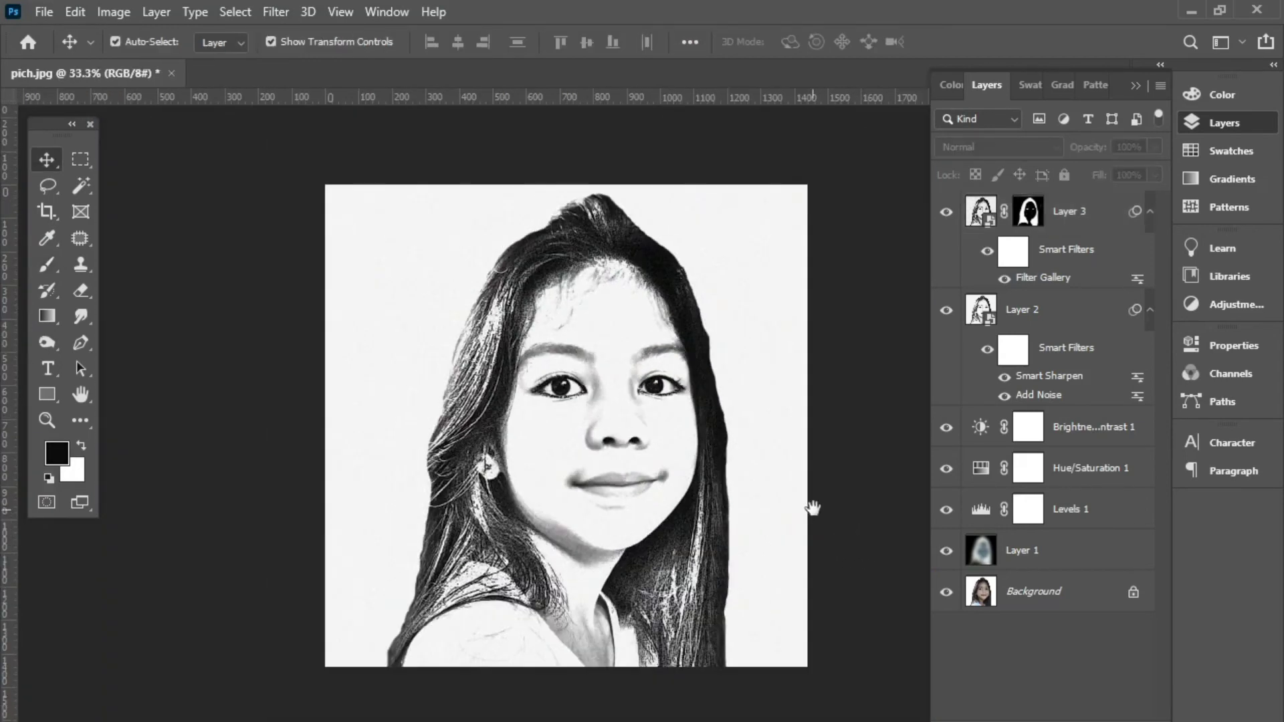
{"action": "key", "text": "Tab"}
{"action": "scroll", "coordinate": [1056, 367], "scroll_direction": "up", "scroll_amount": 1}
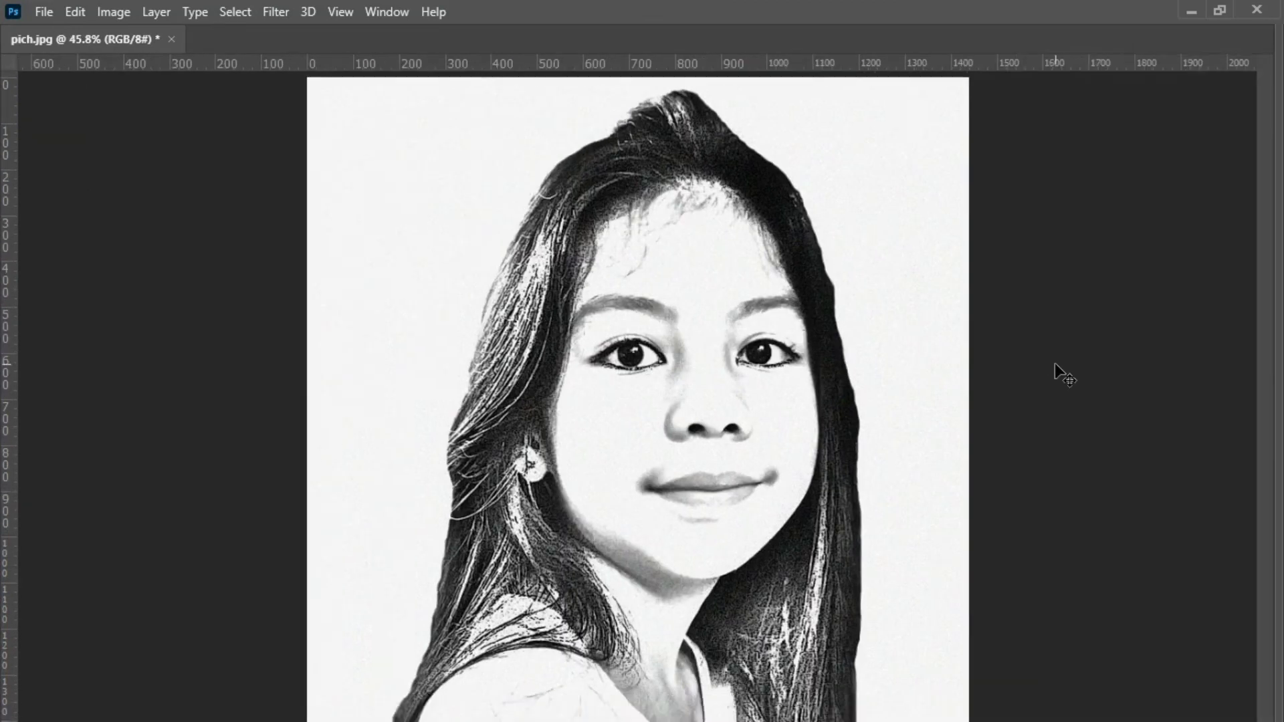
{"action": "key", "text": "f"}
{"action": "key", "text": "ctrl+plus"}
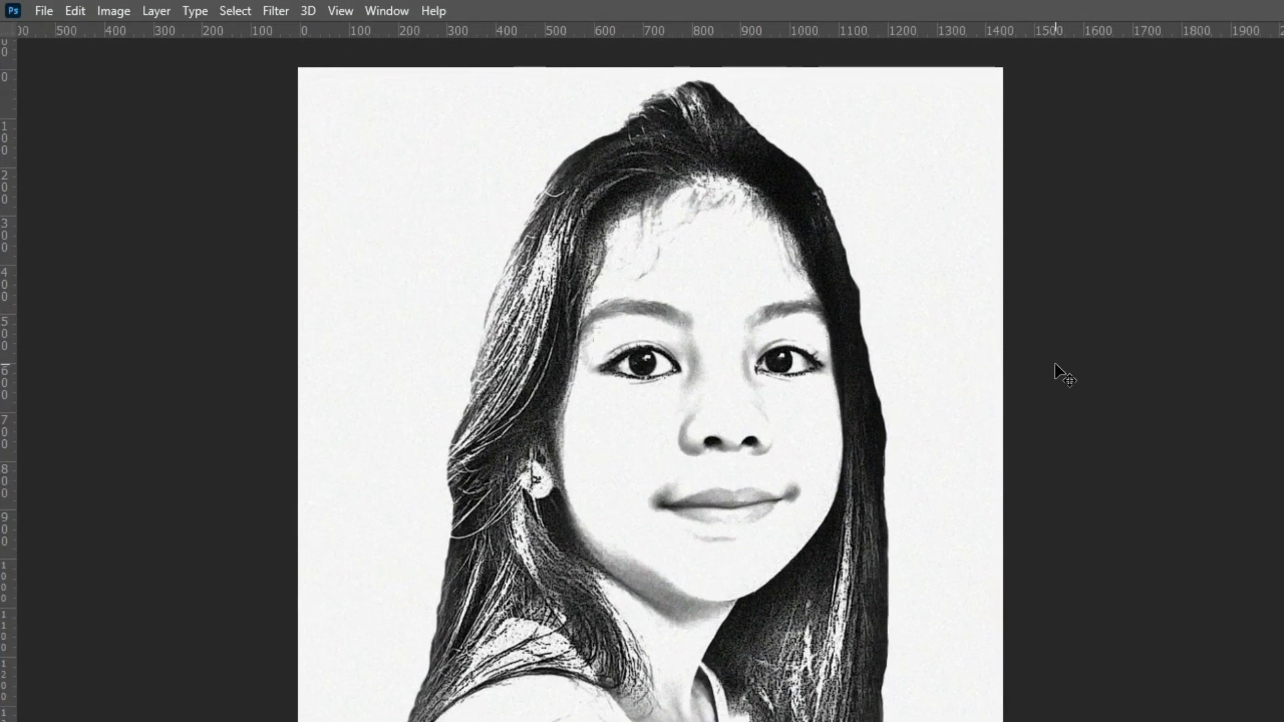